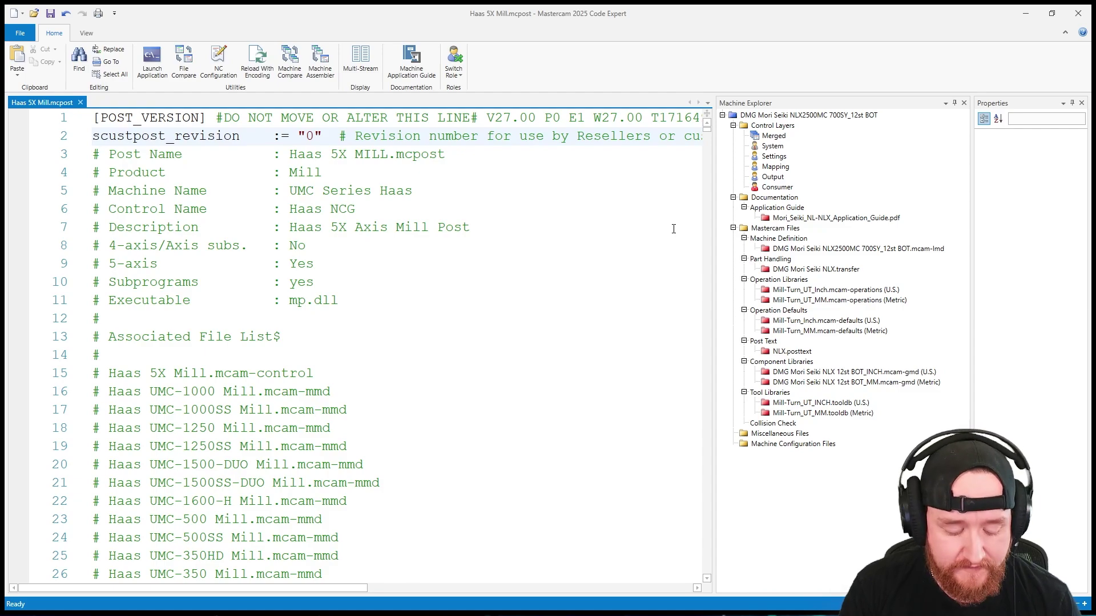
- Search the Haas 5X post for 'dwo' until line 189's control_supports_dwo (no$) is reached
key(ctrl+f)
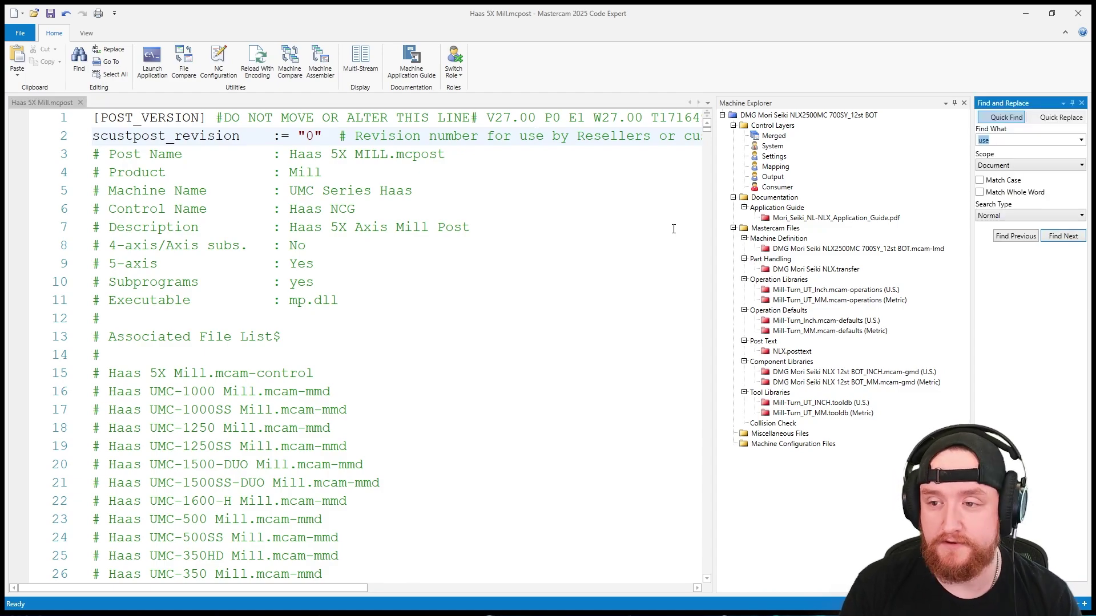
text(dwo)
key(Return)
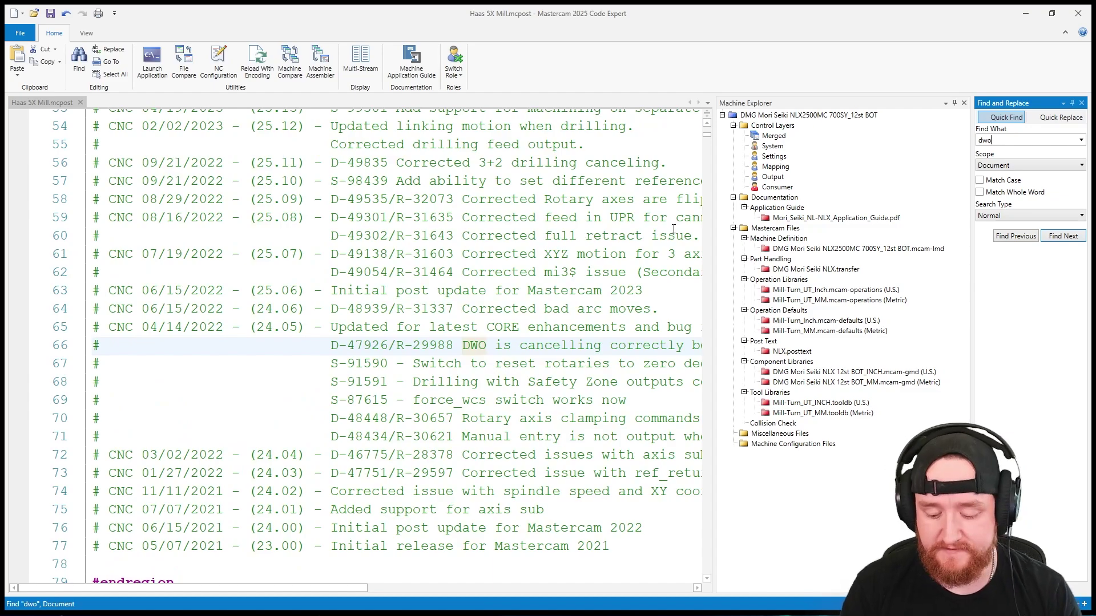
key(Return)
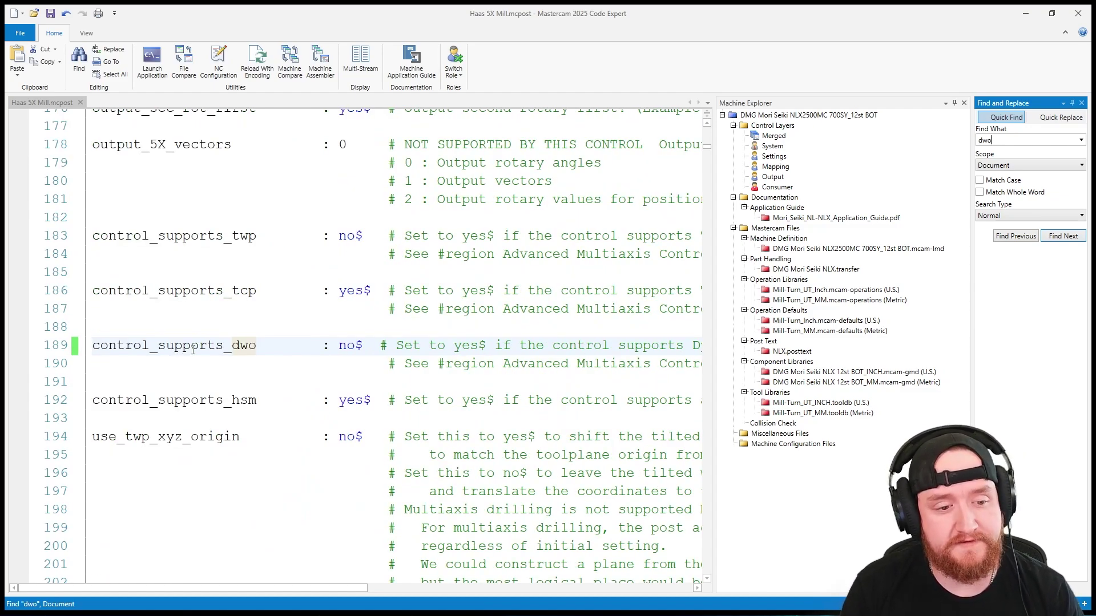
mouse_move(354, 344)
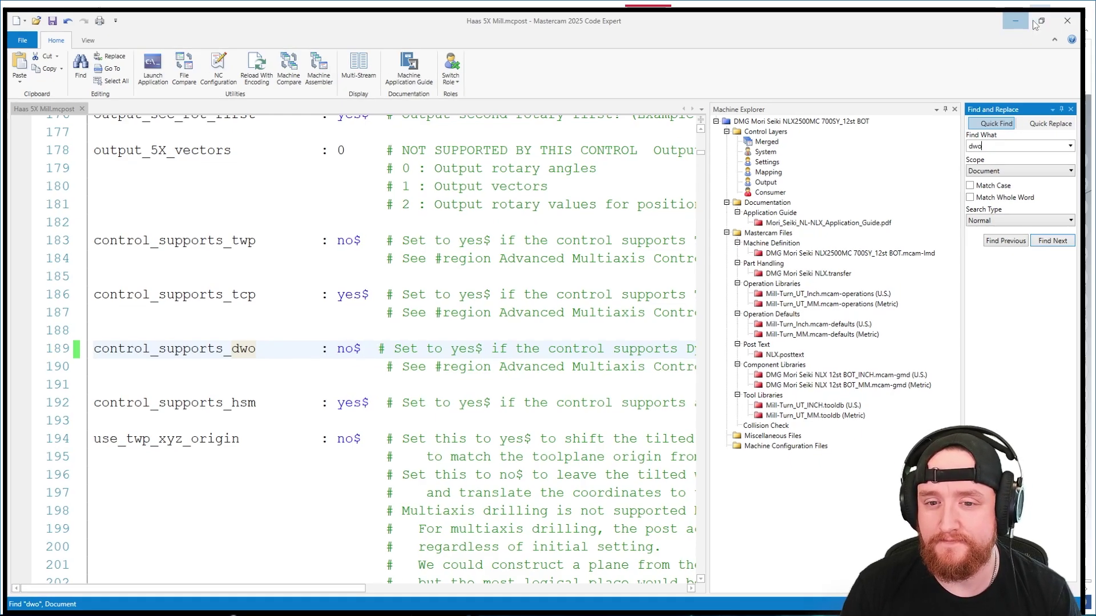
- Back in Mastercam Mill, check the work offsets in the Planes manager
click(1031, 20)
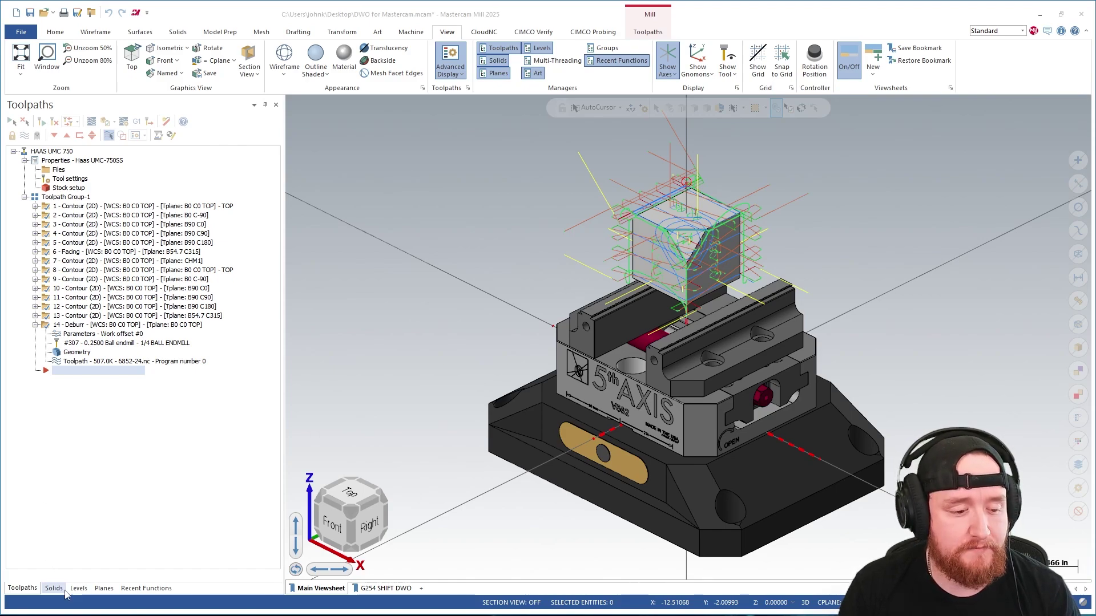
click(98, 592)
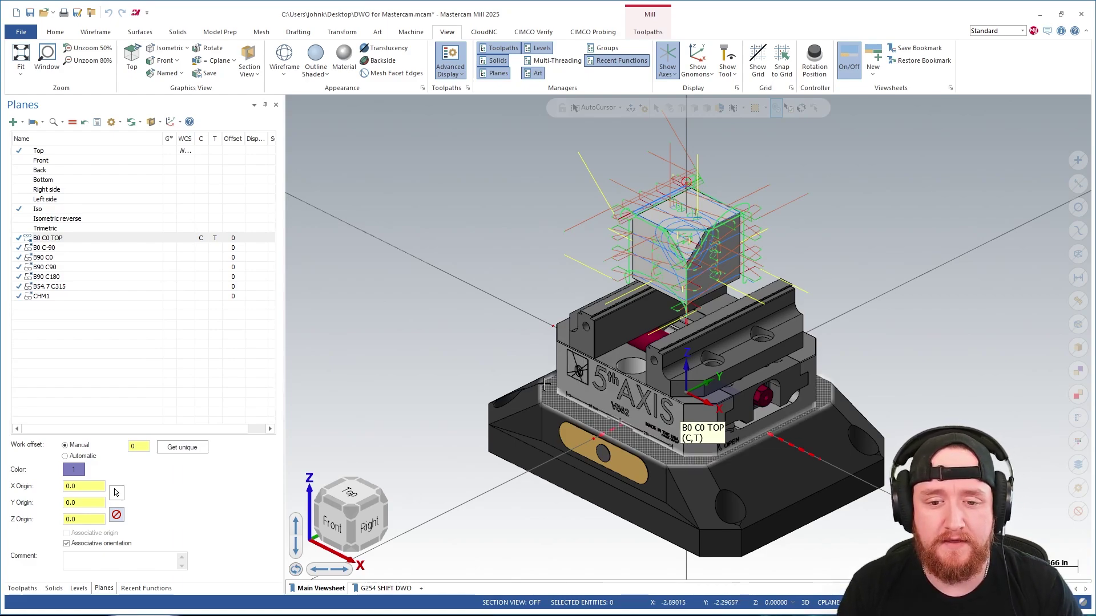
click(22, 588)
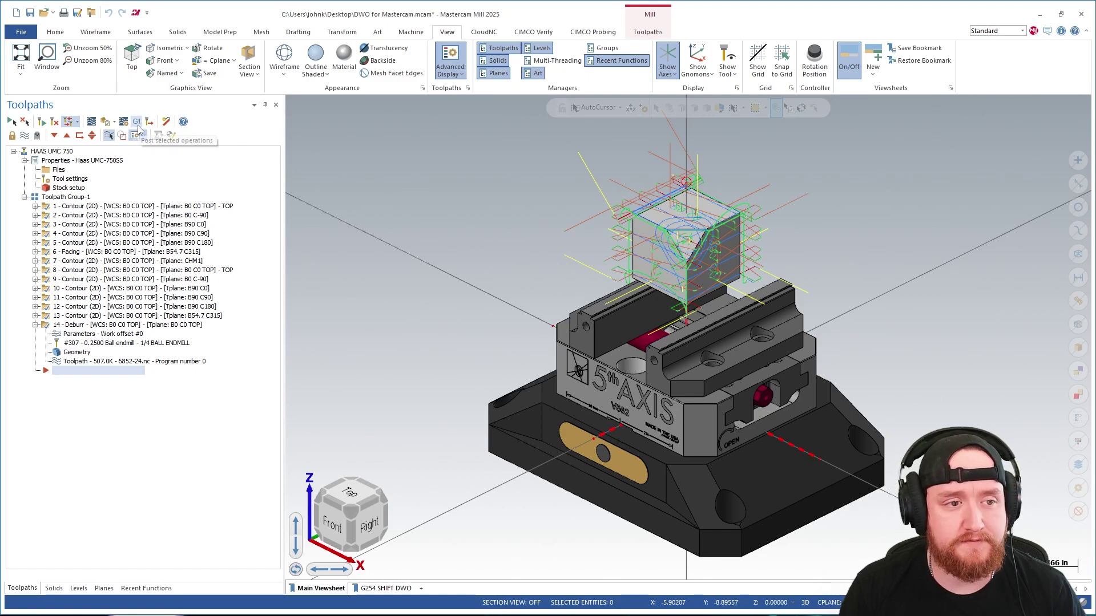
- Post the selected operations with the original post, overwriting No DWO.nc
click(138, 125)
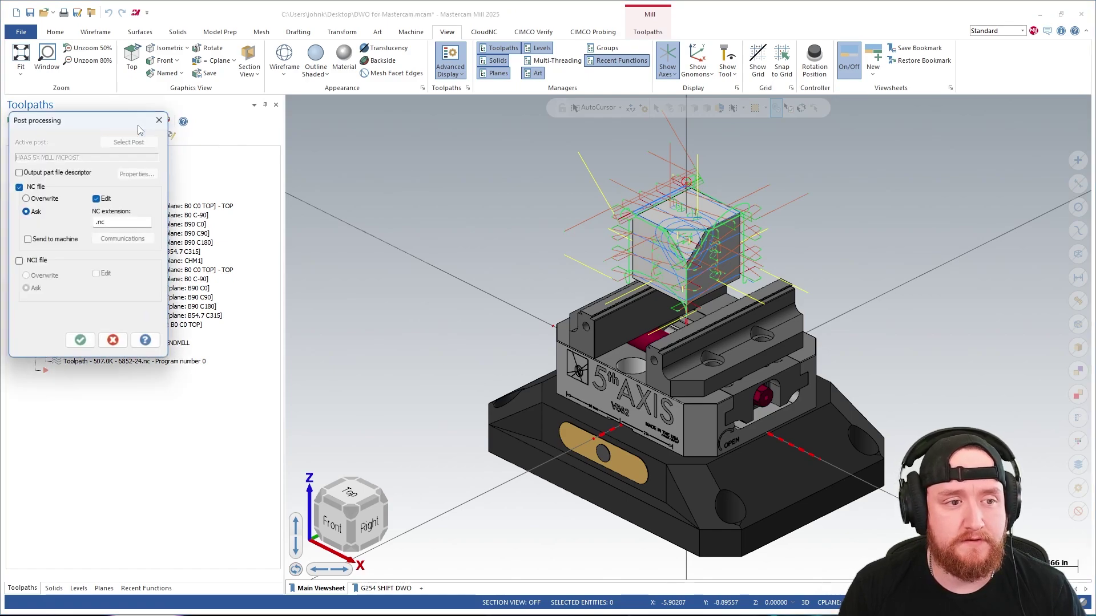
click(80, 340)
double_click(494, 366)
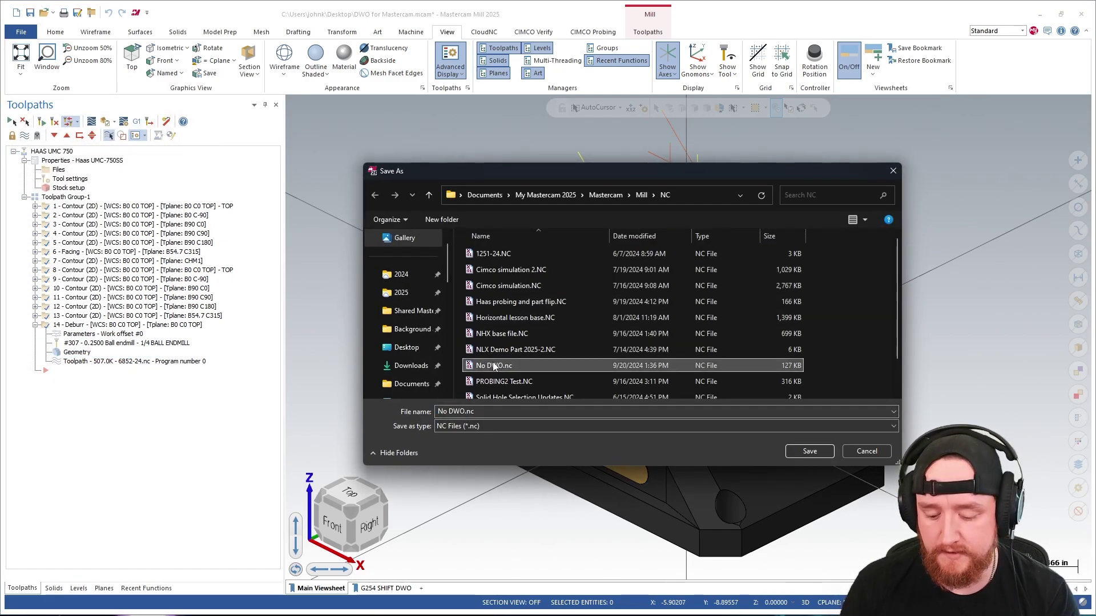
click(580, 312)
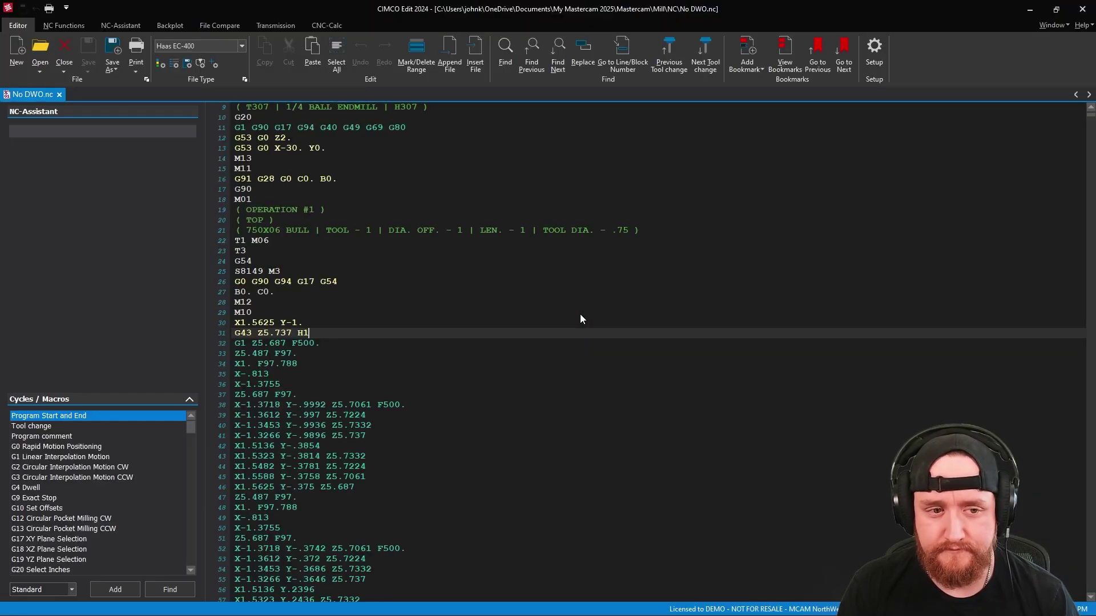
ctrl+scroll(368, 268, up, 2)
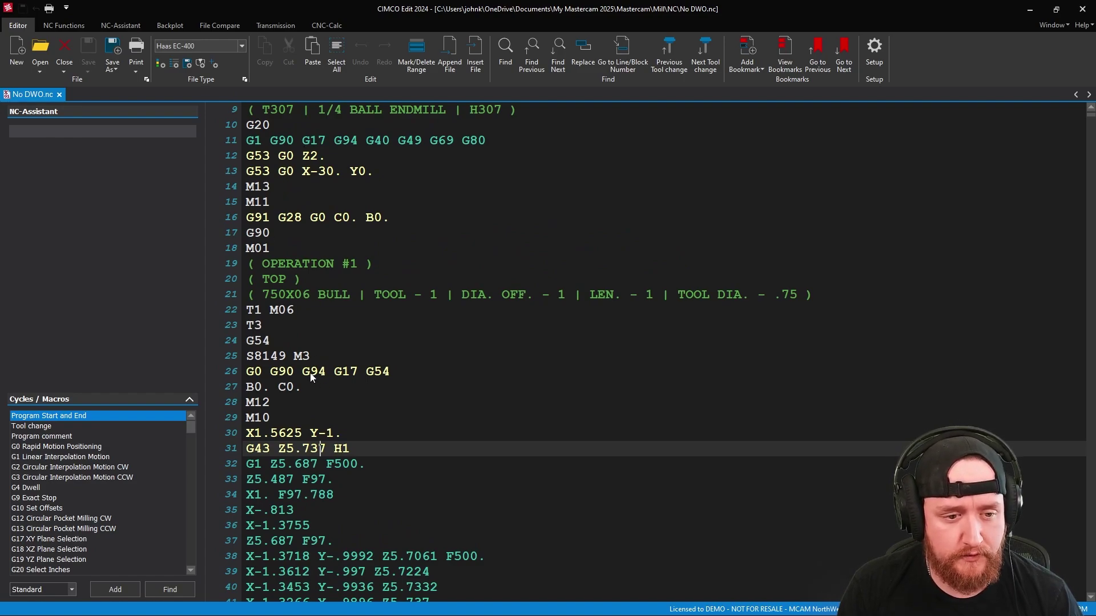
click(309, 309)
click(325, 339)
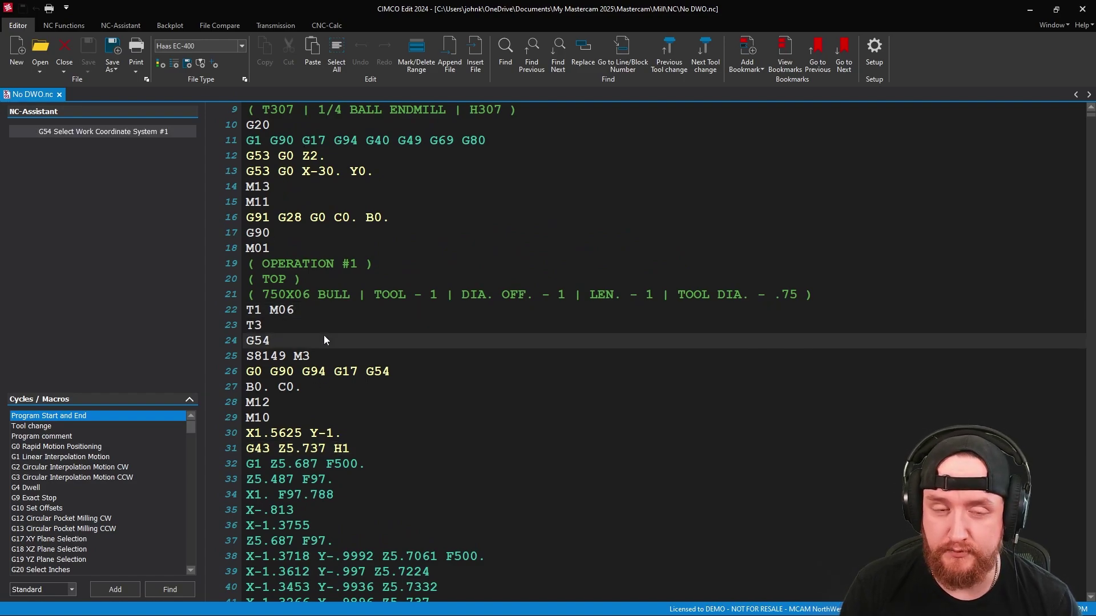
click(335, 354)
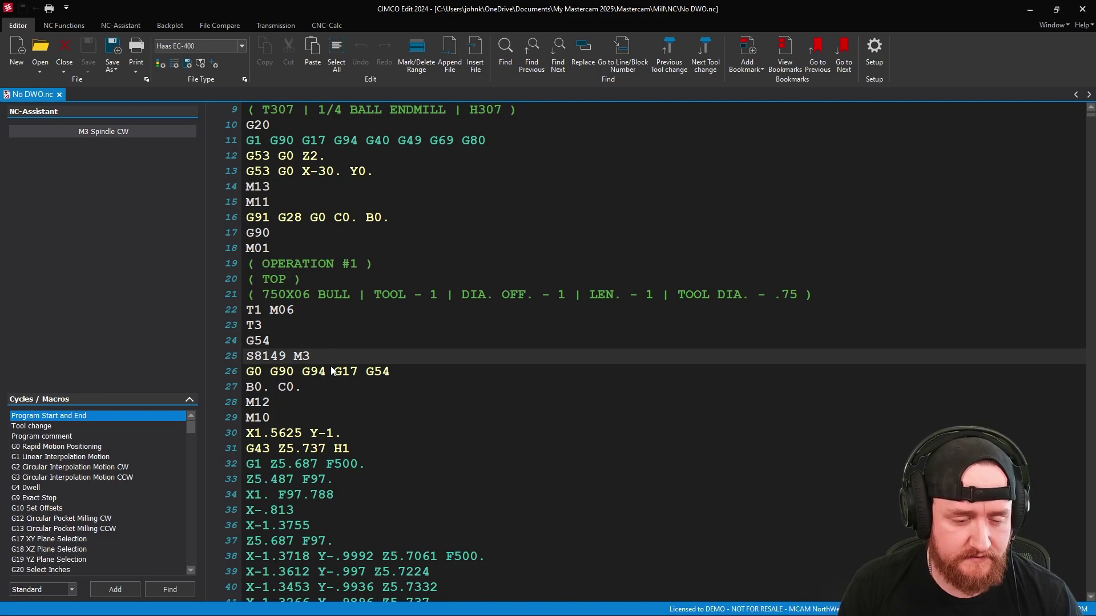
click(325, 386)
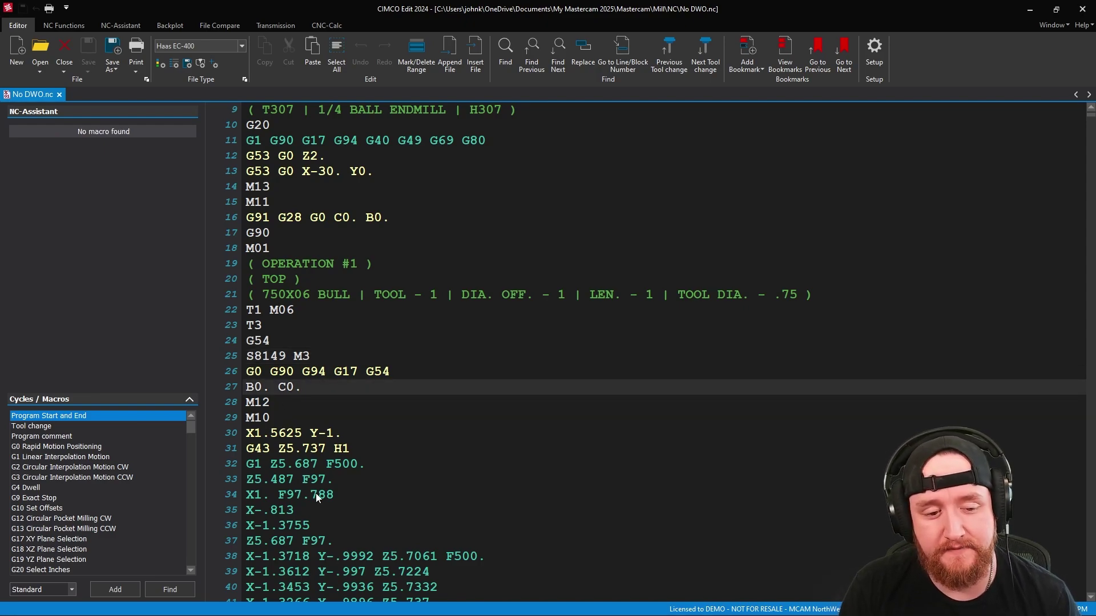
click(295, 434)
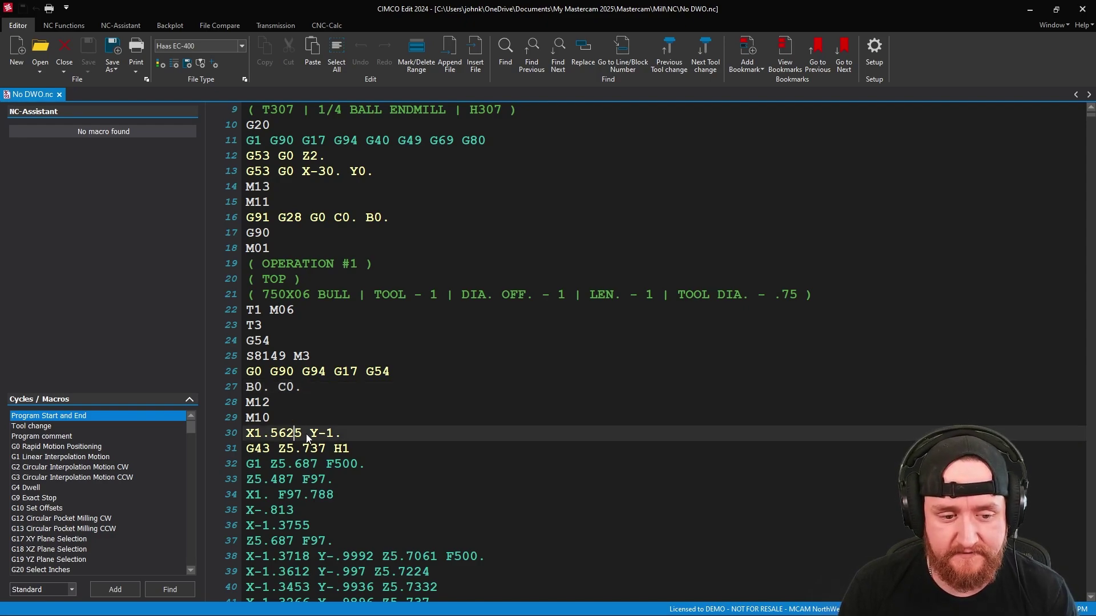
click(317, 450)
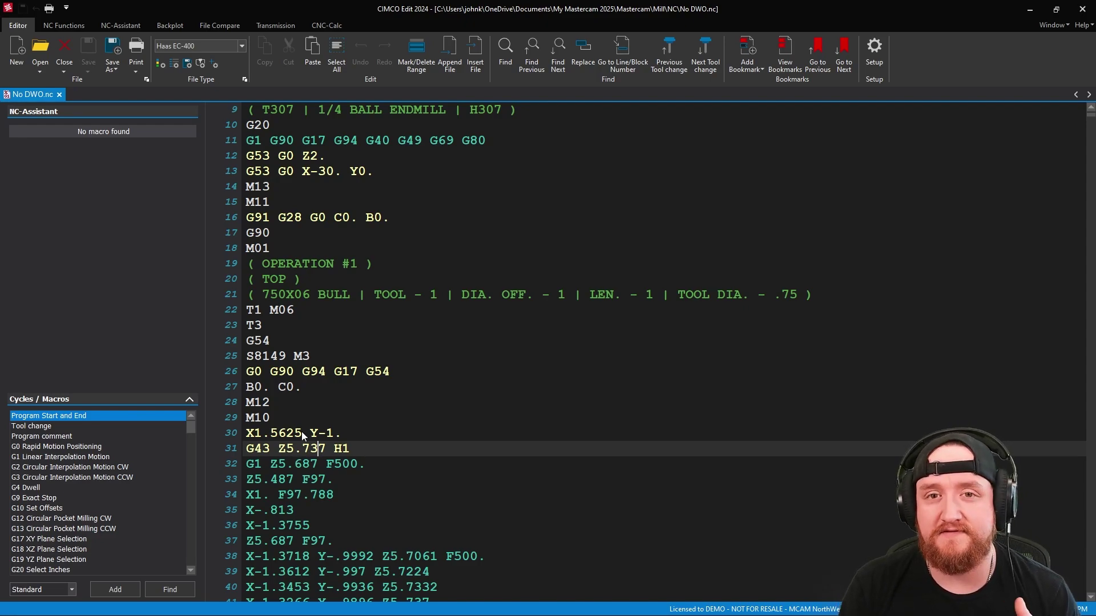
scroll(337, 406, up, 3)
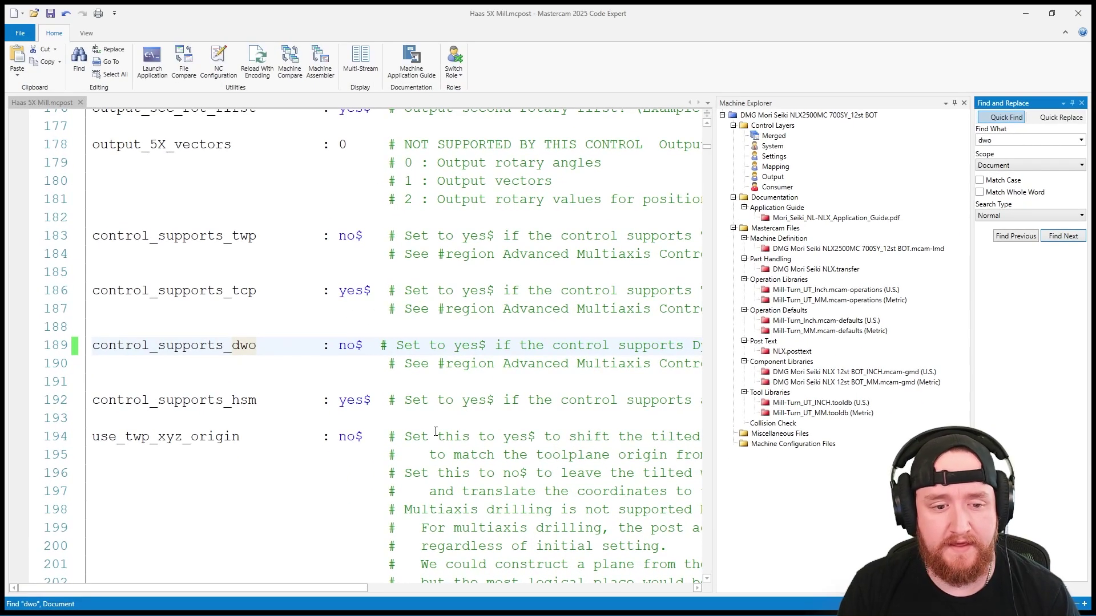
- Change control_supports_dwo on line 189 from no$ to yes$ and save the post
click(358, 348)
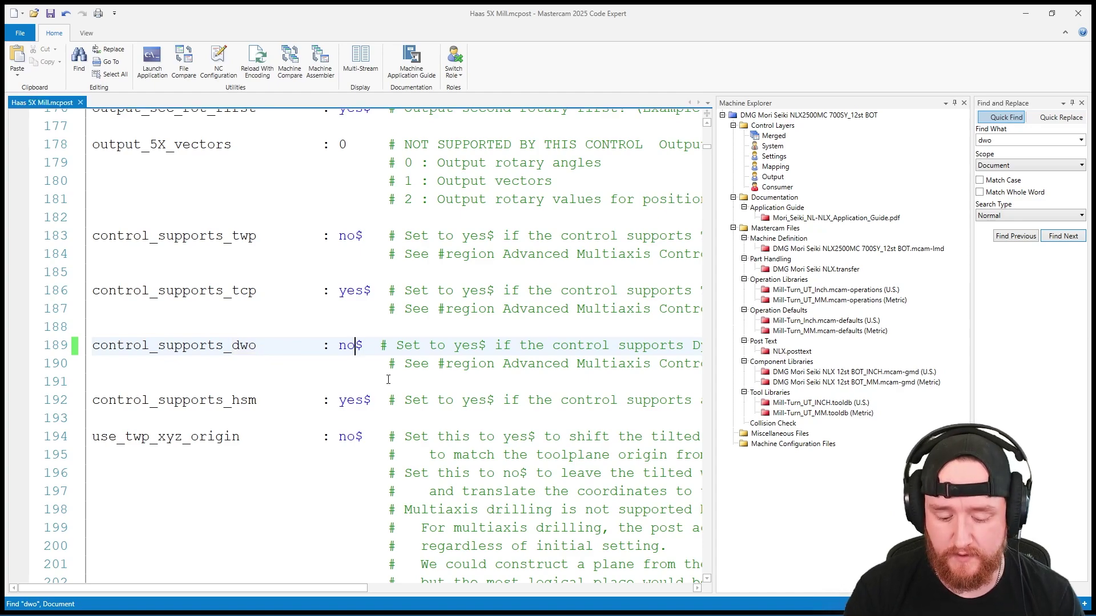
key(BackSpace)
key(BackSpace)
text(yes)
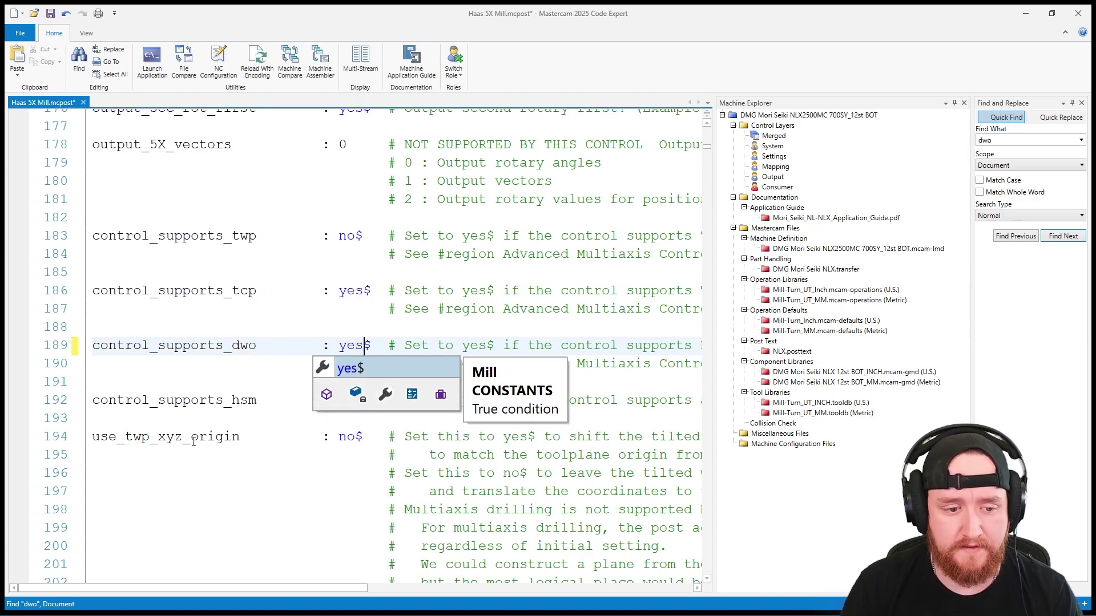
click(193, 439)
key(ctrl+s)
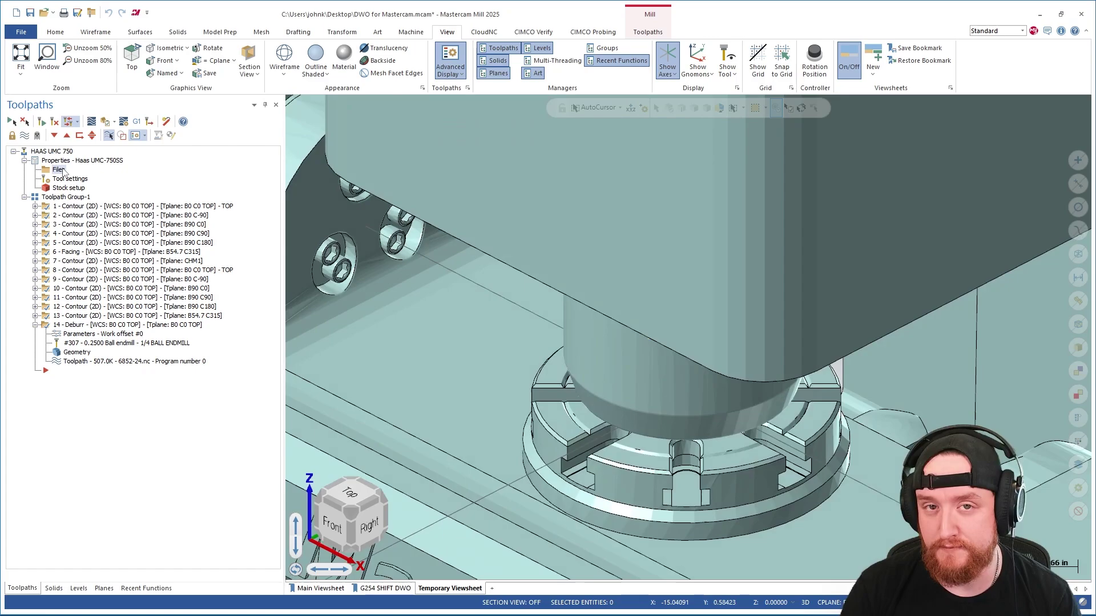
- Reload the Haas UMC-750SS Mill.mcam-mmd machine definition in Machine Group Setup
click(59, 169)
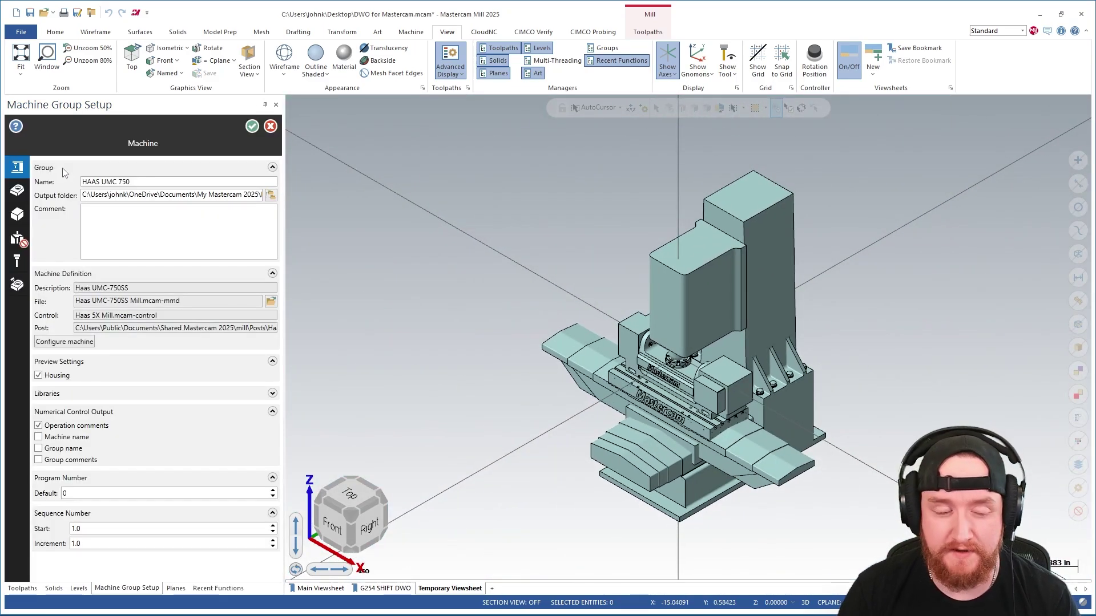
click(271, 300)
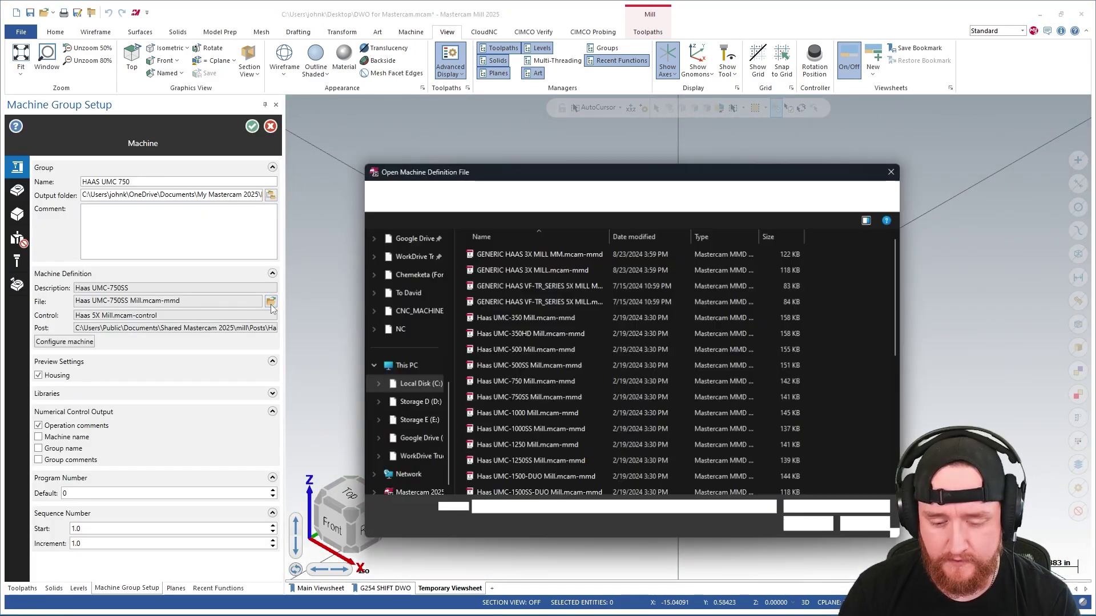
double_click(520, 399)
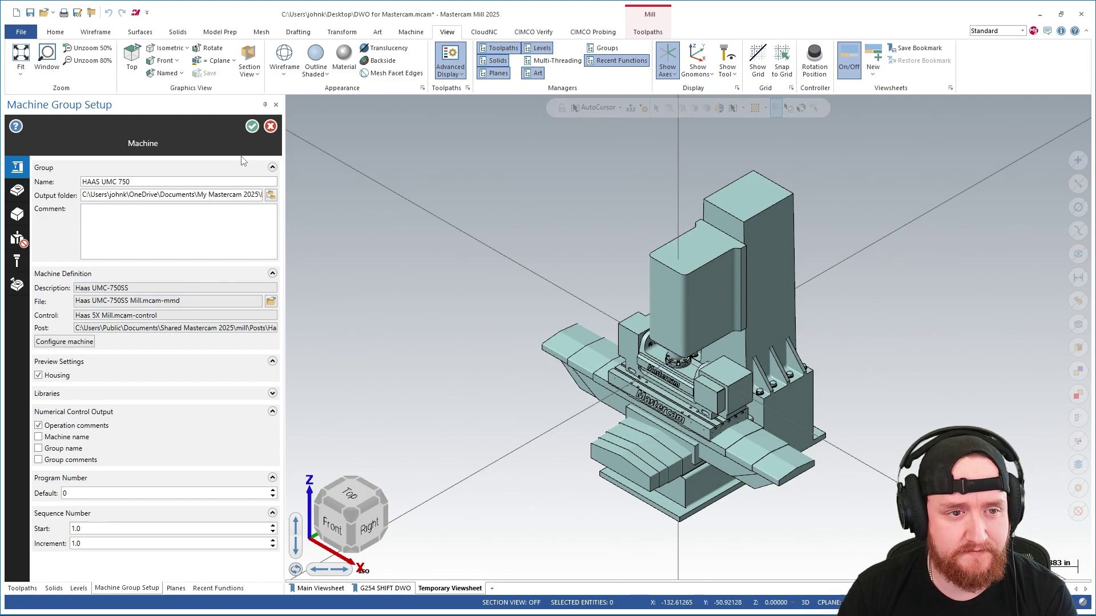
click(252, 126)
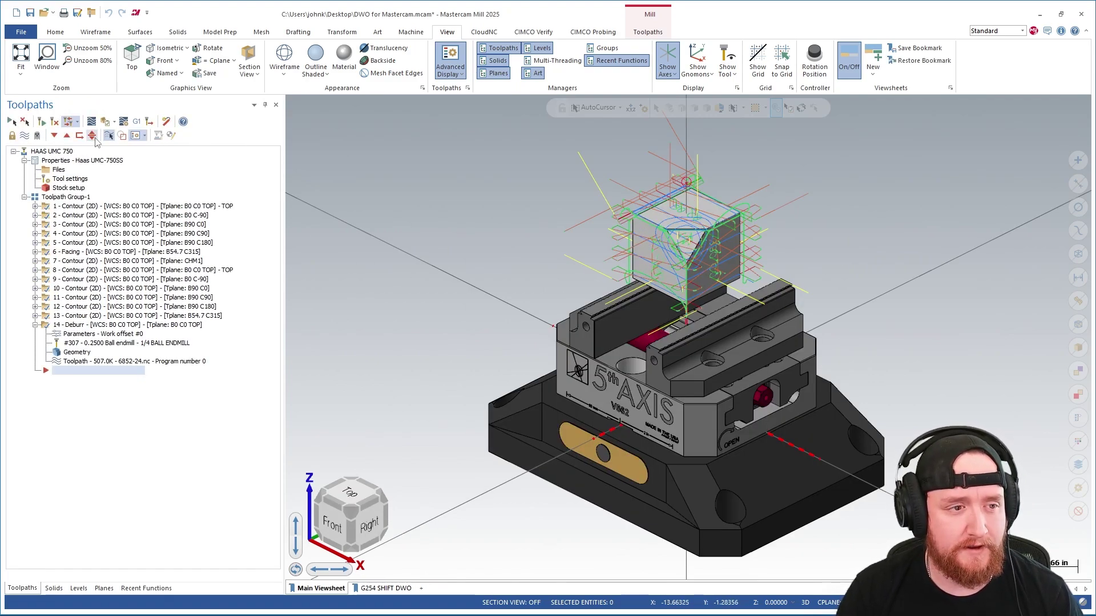
- Post the selected operations to a new file named With DWO.nc
click(45, 123)
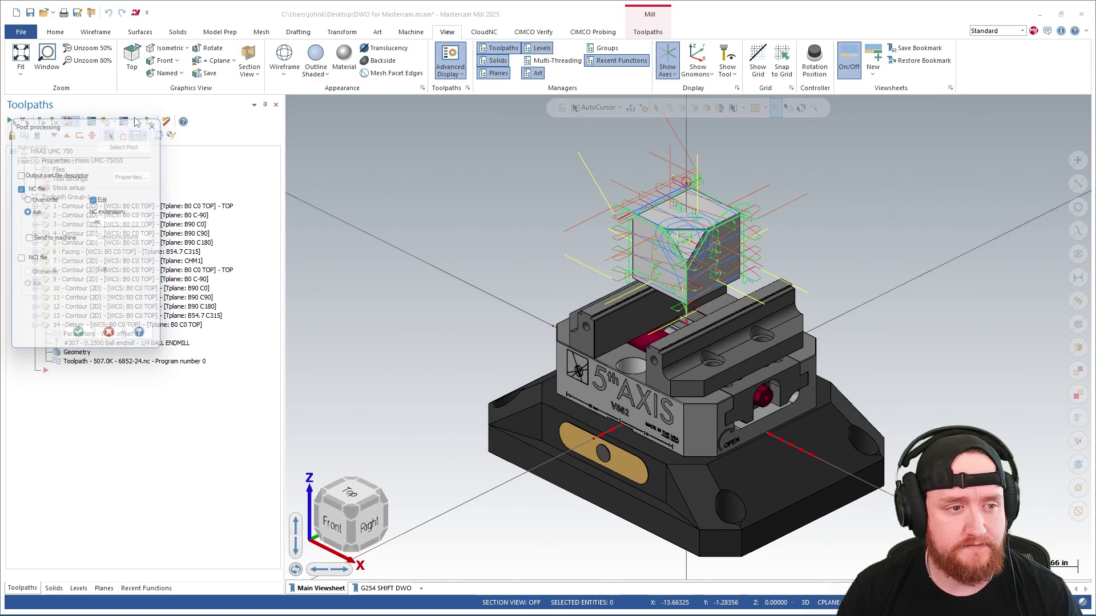
click(80, 341)
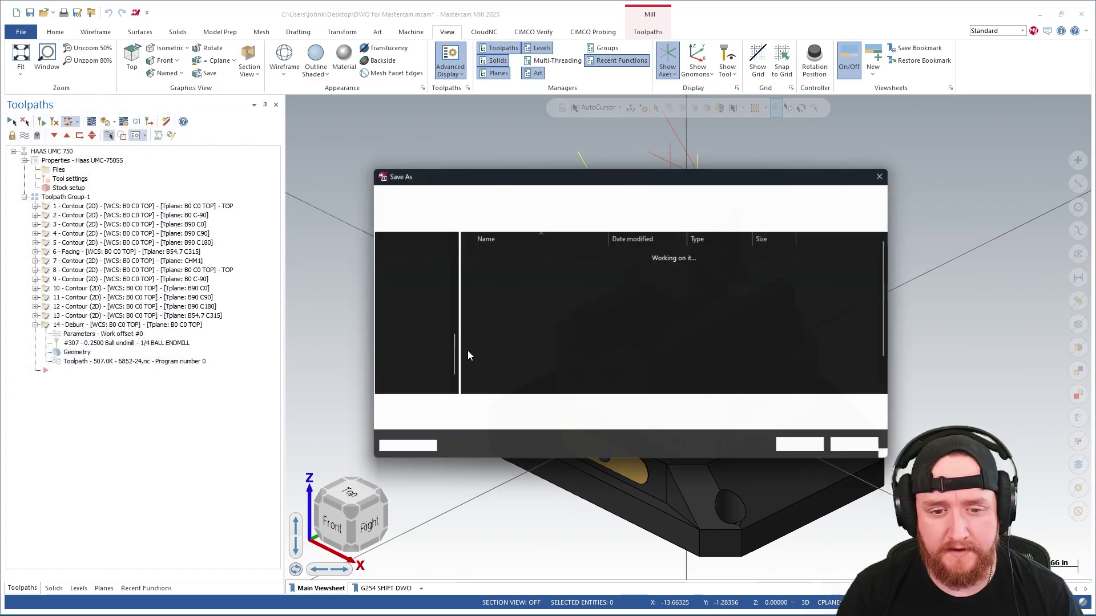
text(With DWO.nc)
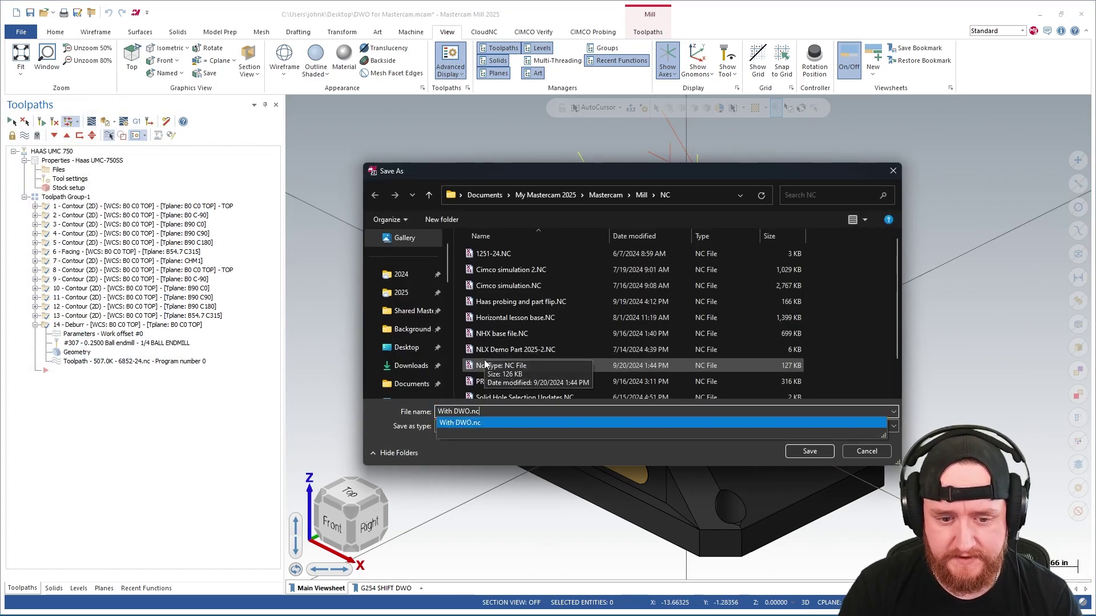
key(Return)
- Overwrite With DWO.nc and select line 30's G254 to show its Dynamic Work Offset explanation
click(570, 318)
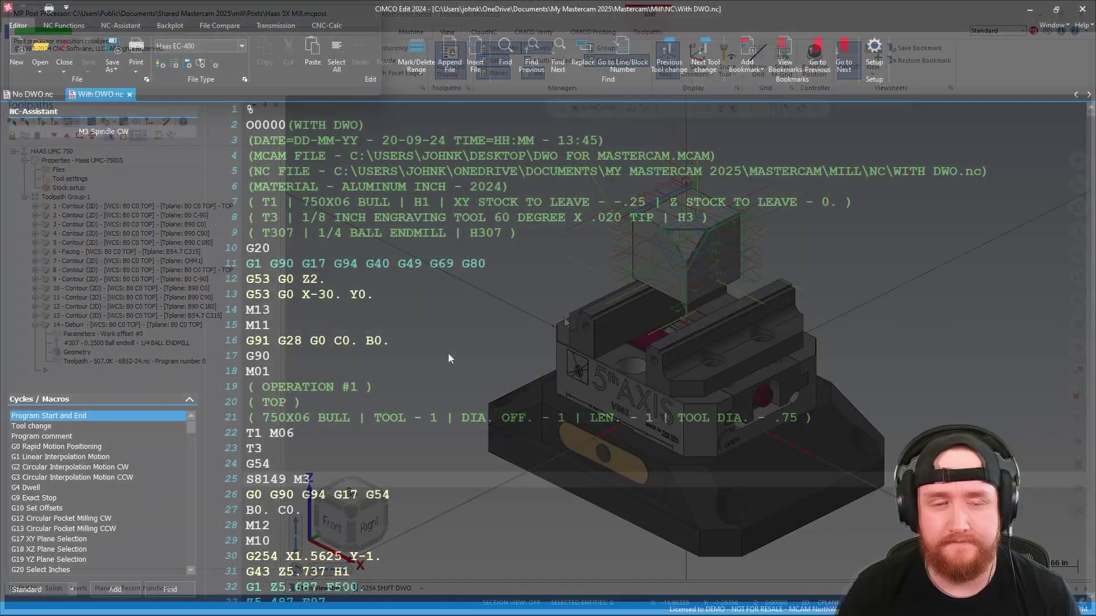
scroll(446, 347, down, 5)
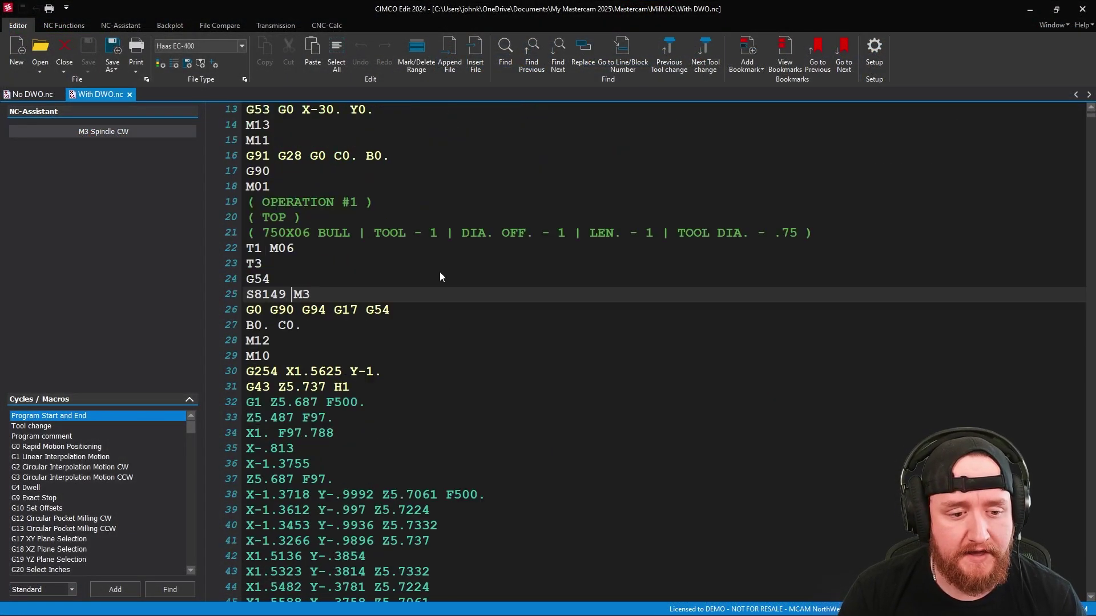
click(286, 292)
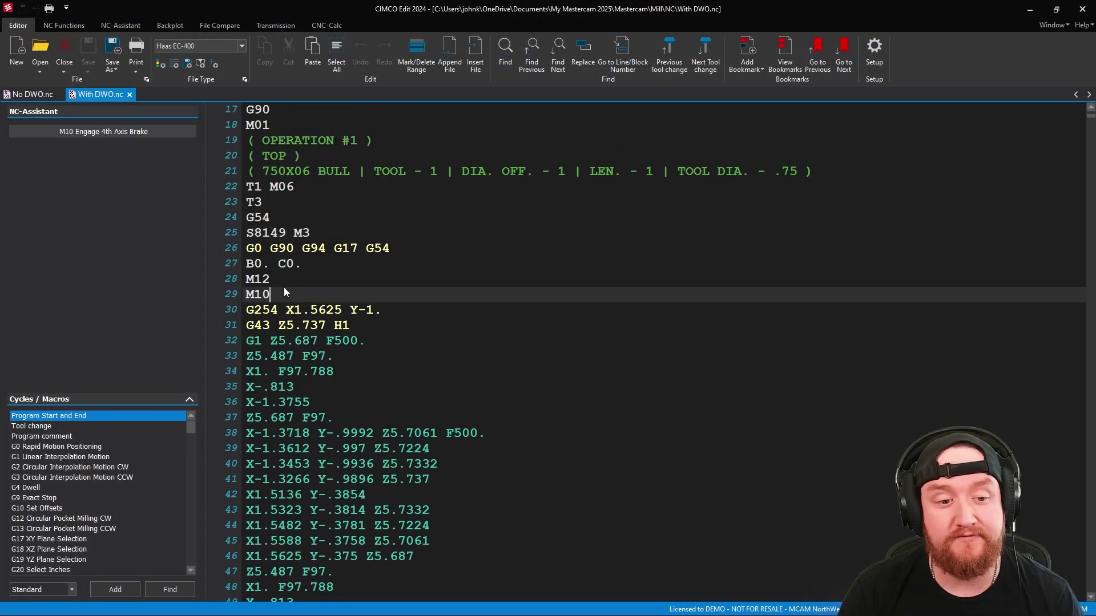
click(274, 315)
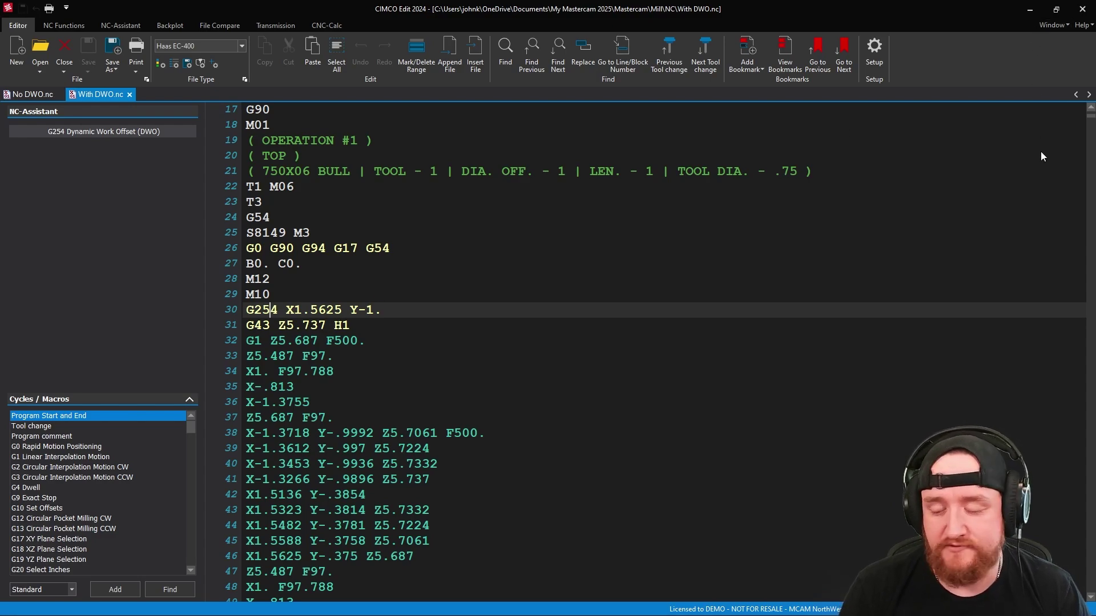
- Return to Mastercam's G254 SHIFT DWO viewsheet in Front view, tilted to see the part's top
key(alt+Tab)
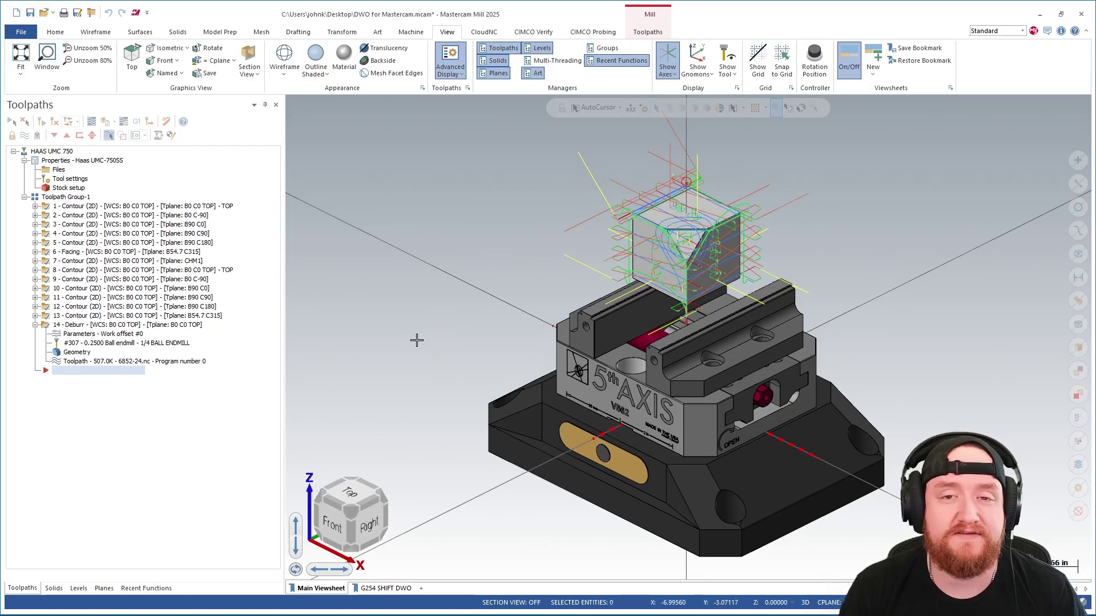
click(386, 588)
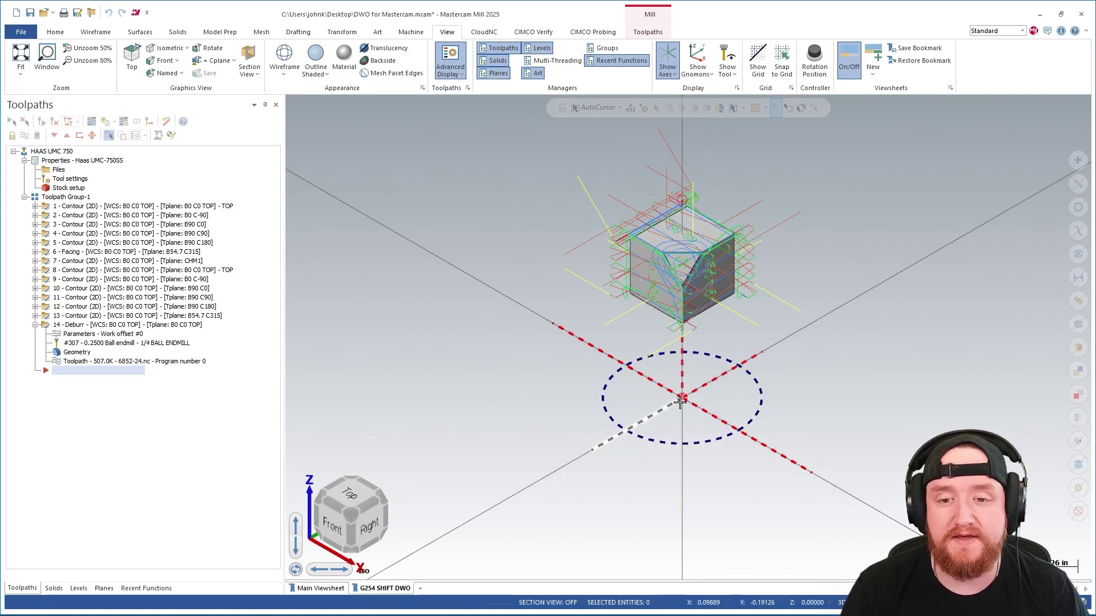
key(alt+2)
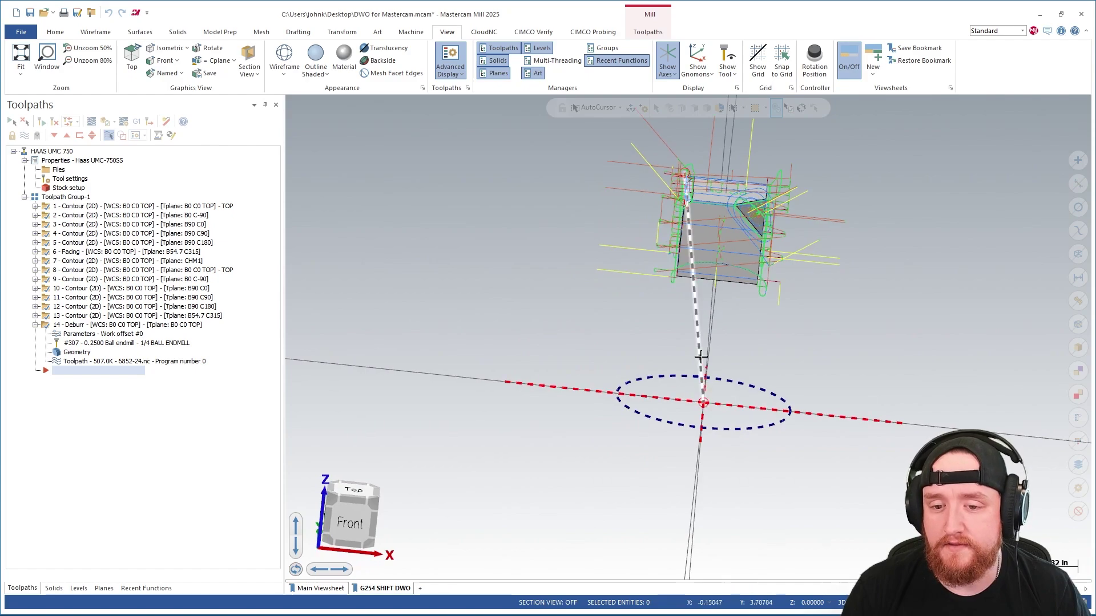
middle_drag(698, 355, 672, 275)
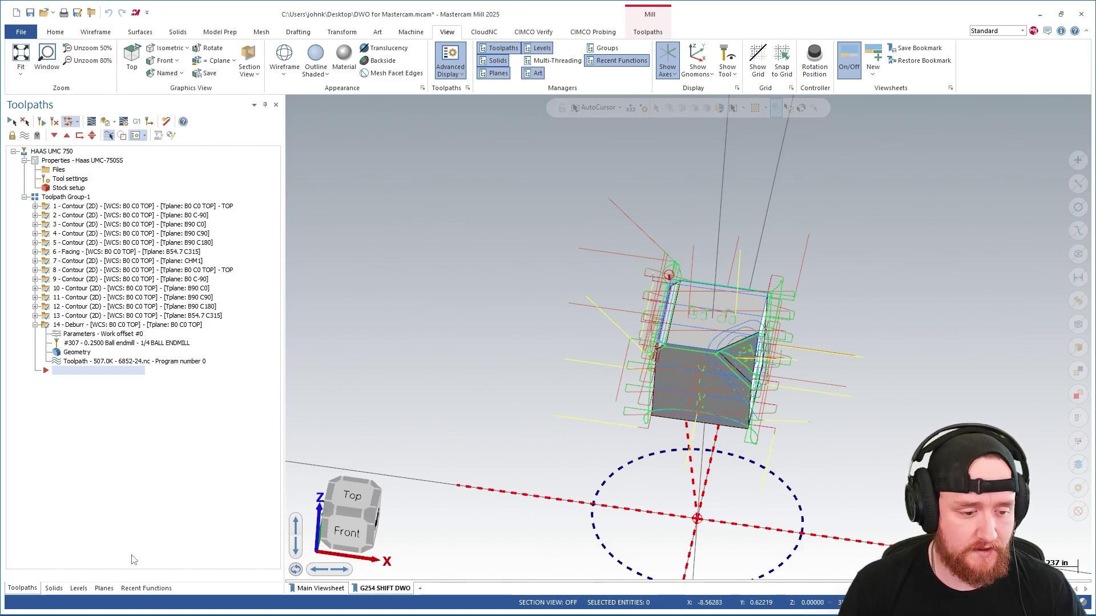
- Move B0 C0 TOP's origin to the stock's top corner (X-1.0625 Y1.0625 Z5.5495), associatively
click(104, 588)
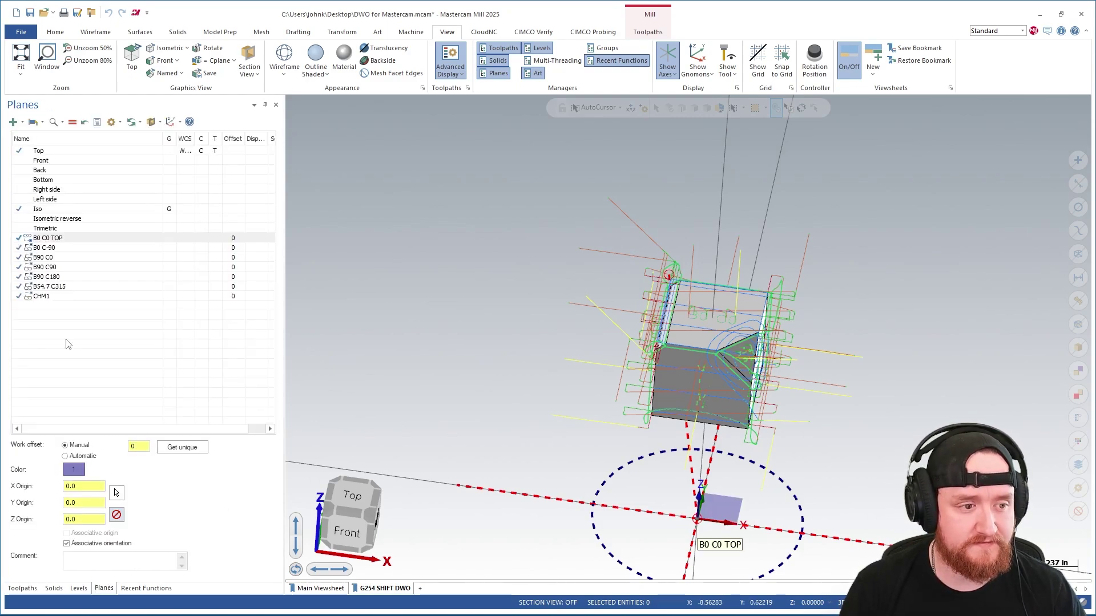
right_click(47, 240)
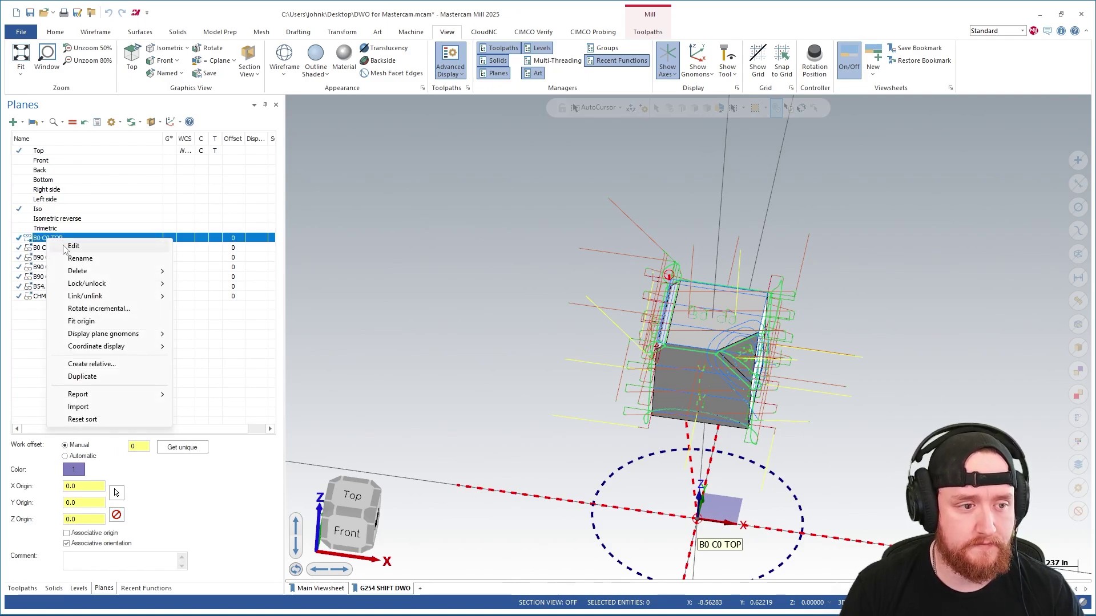
click(73, 246)
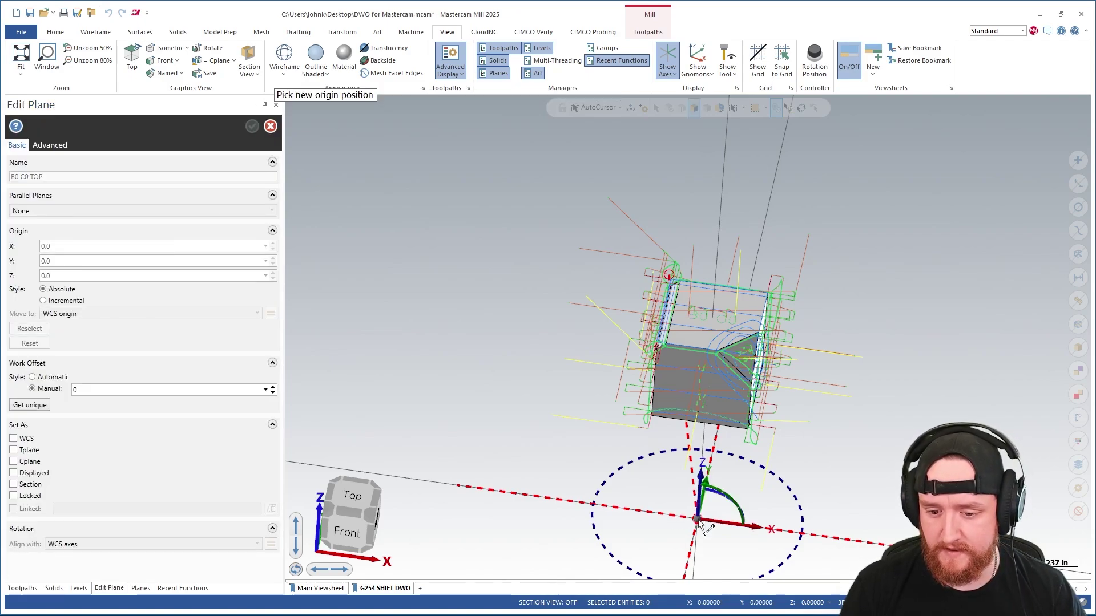
scroll(671, 280, up, 4)
click(667, 275)
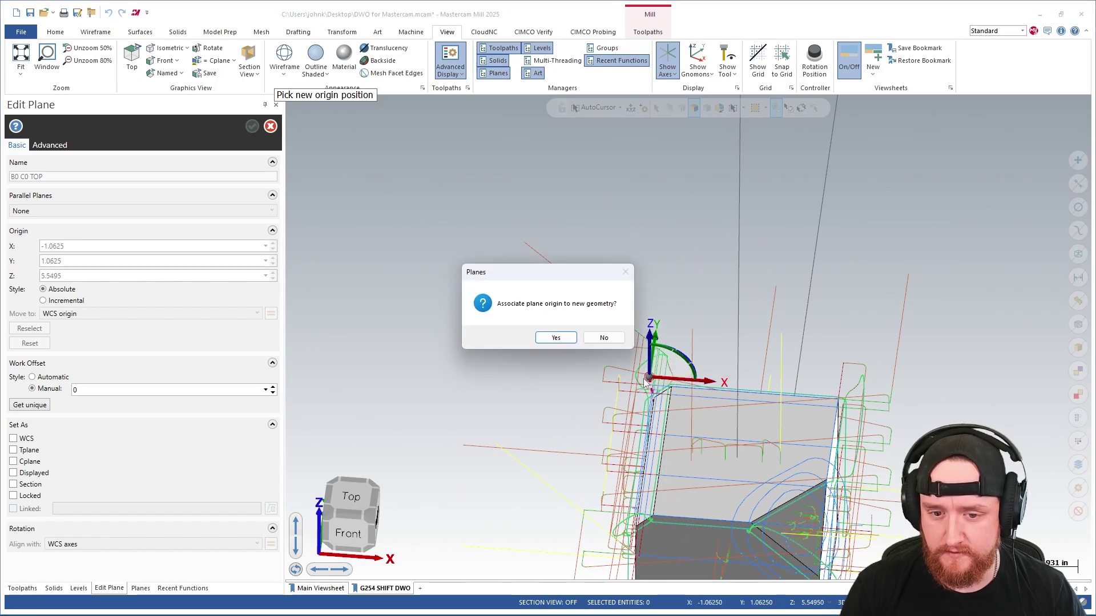
click(556, 338)
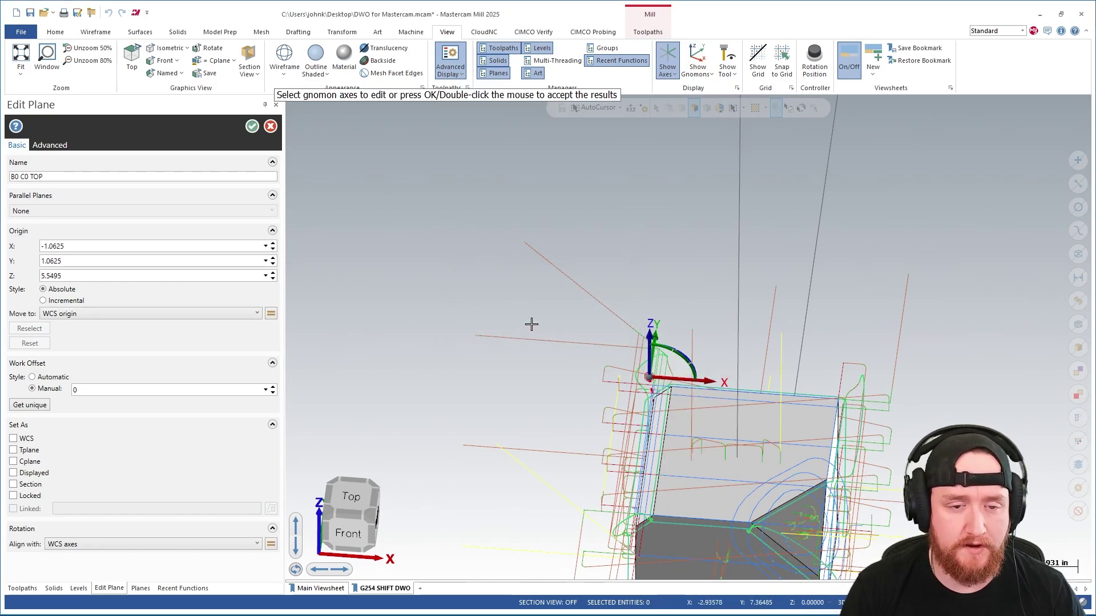
scroll(491, 326, down, 5)
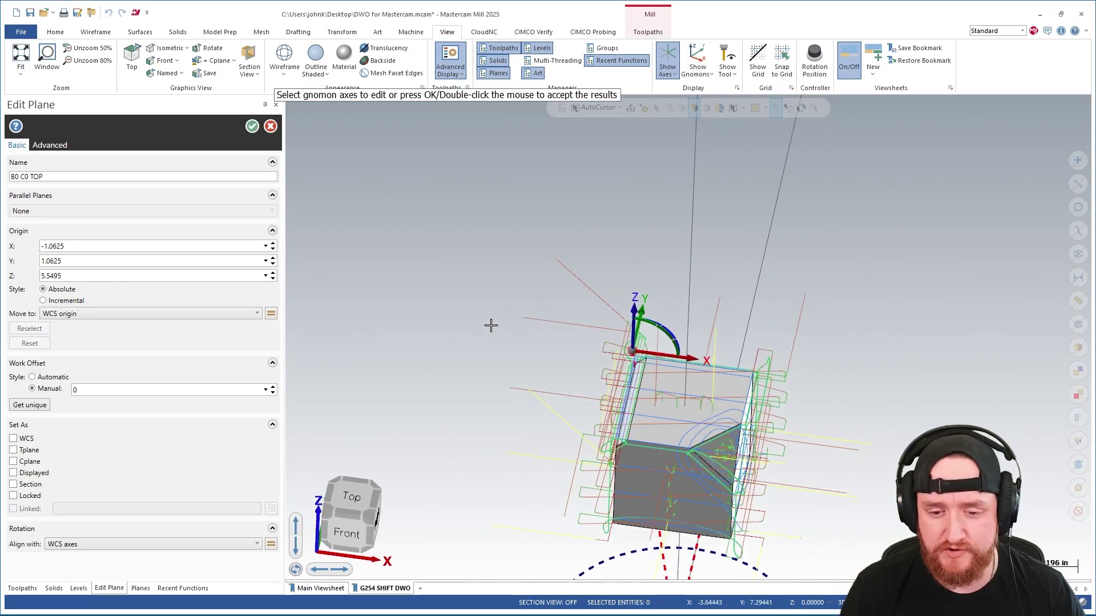
click(251, 127)
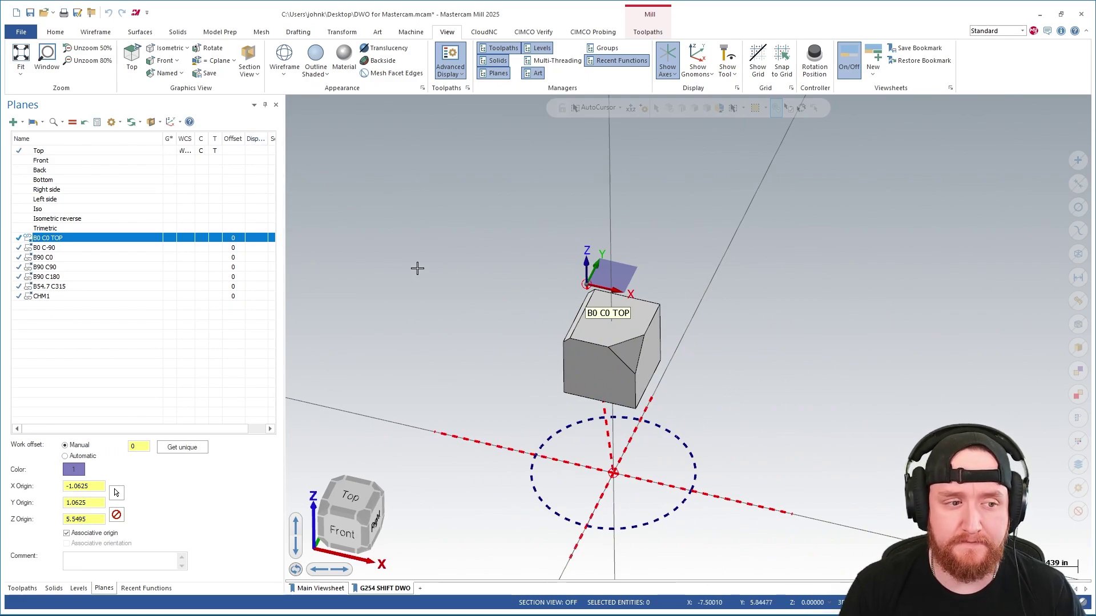
click(41, 249)
- Review the remaining plane origins and regenerate all dirty toolpaths
key(Down)
key(Down)
key(Down)
key(Down)
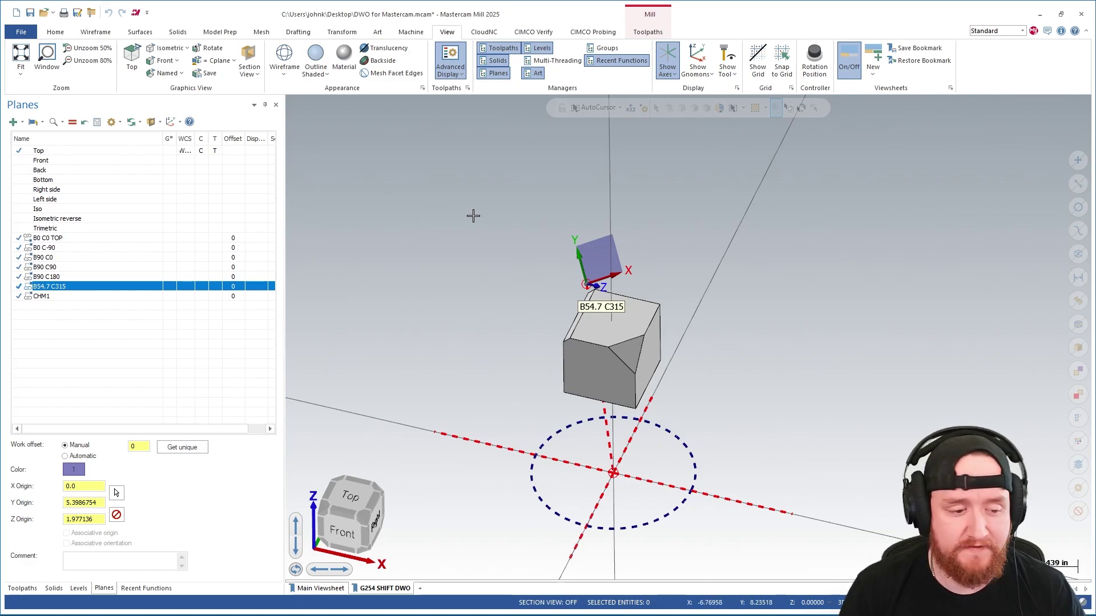
click(23, 588)
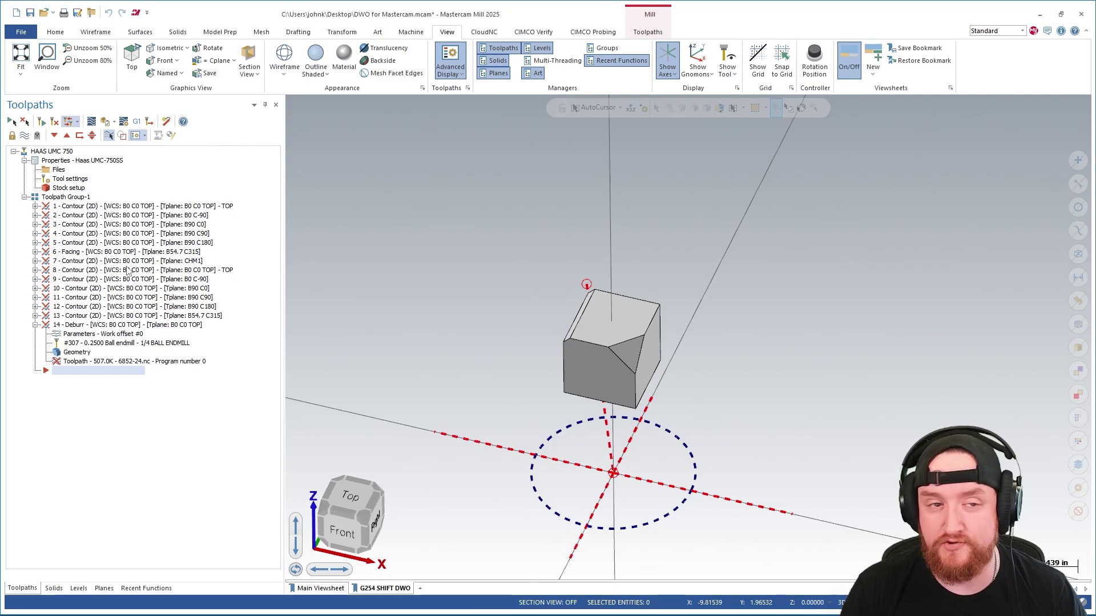
click(54, 121)
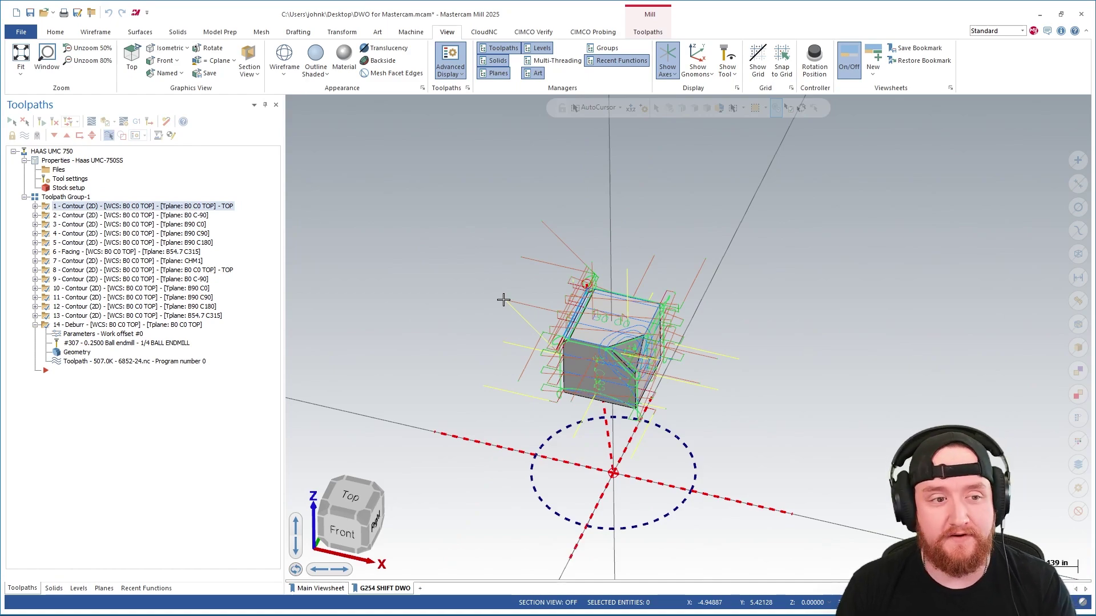
- Post the operations to a new NC file named 'moved with dwo'
click(137, 121)
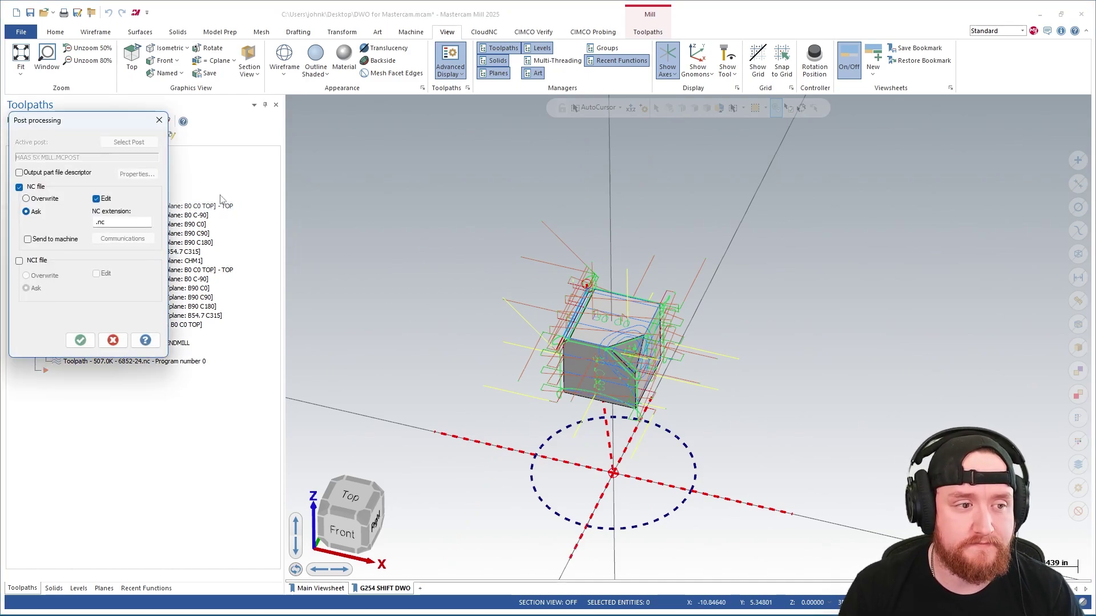
click(80, 340)
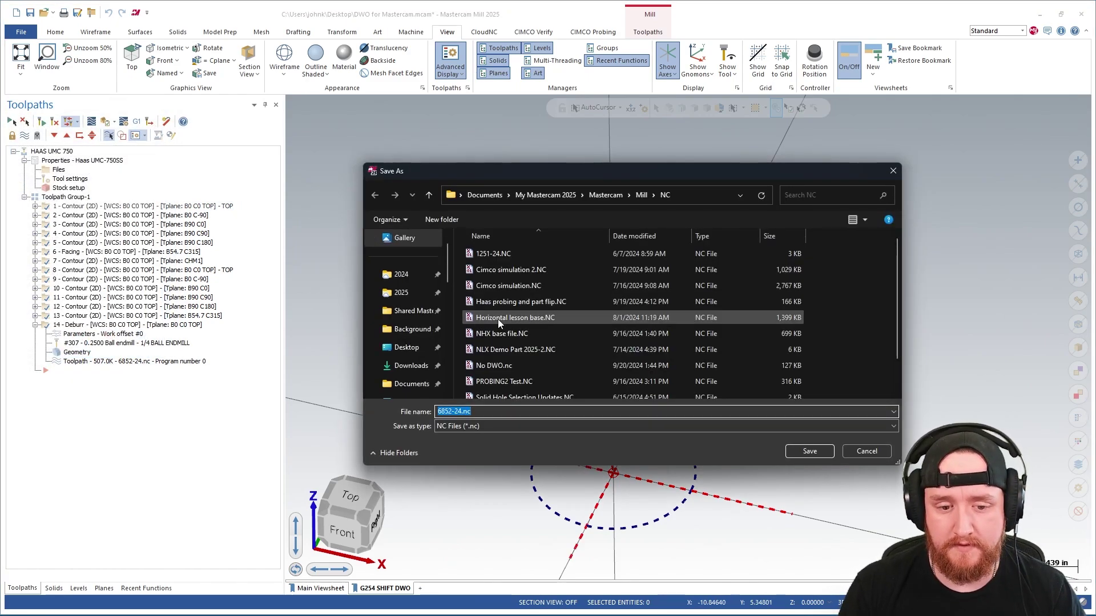
text(moved with )
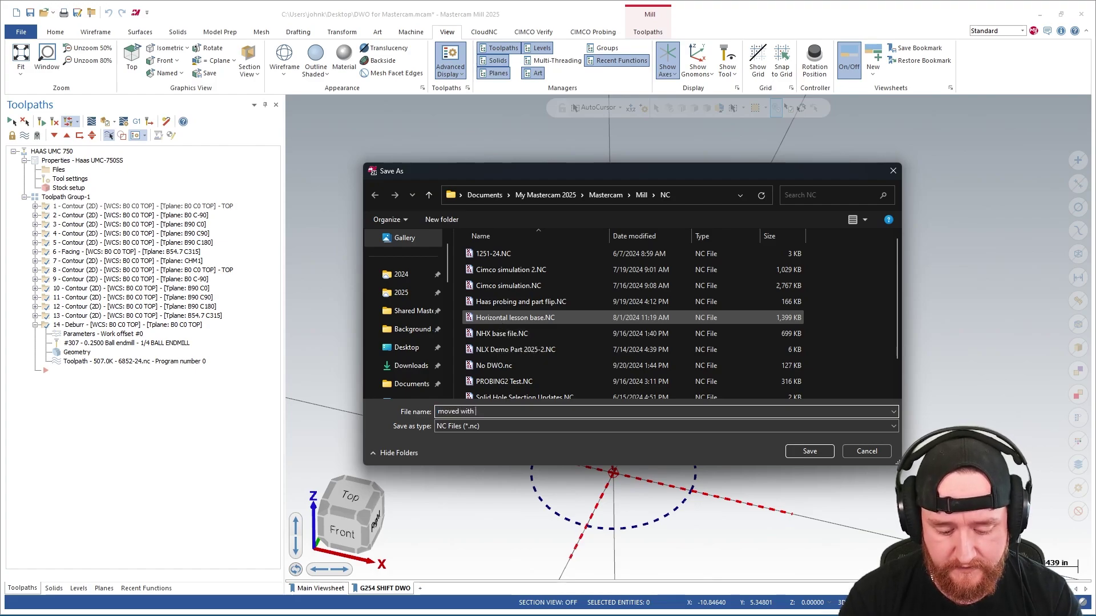
text(dwo)
key(Return)
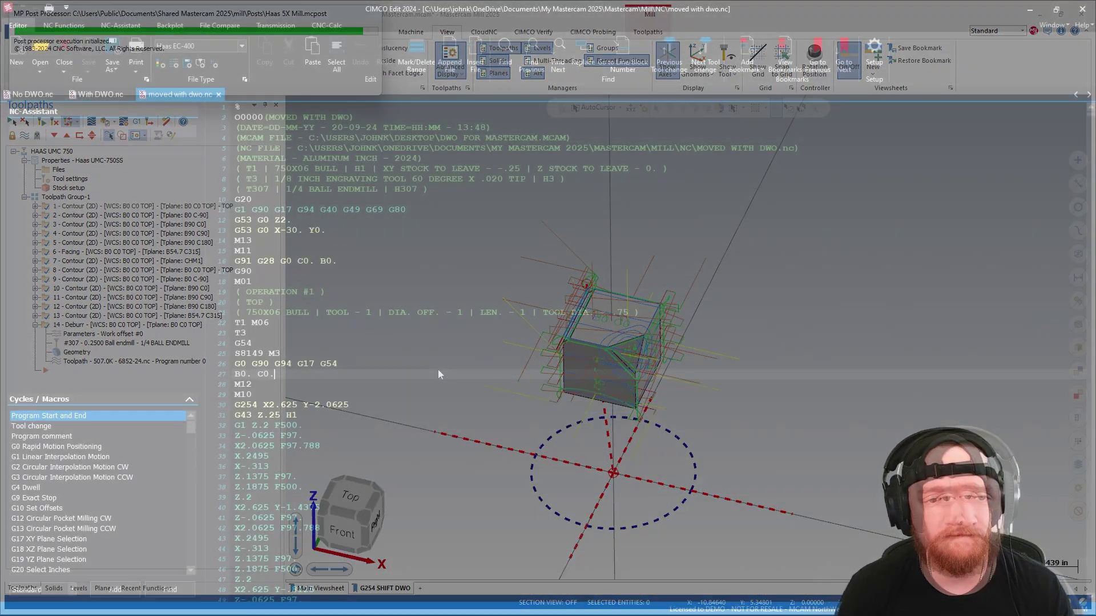
ctrl+scroll(437, 371, up, 5)
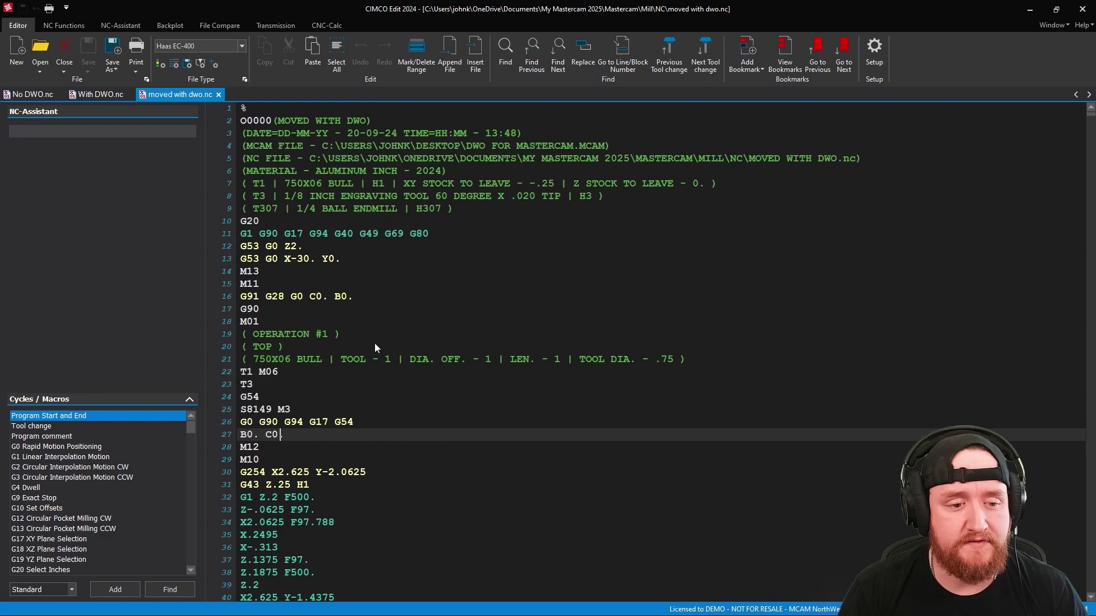
scroll(343, 350, down, 2)
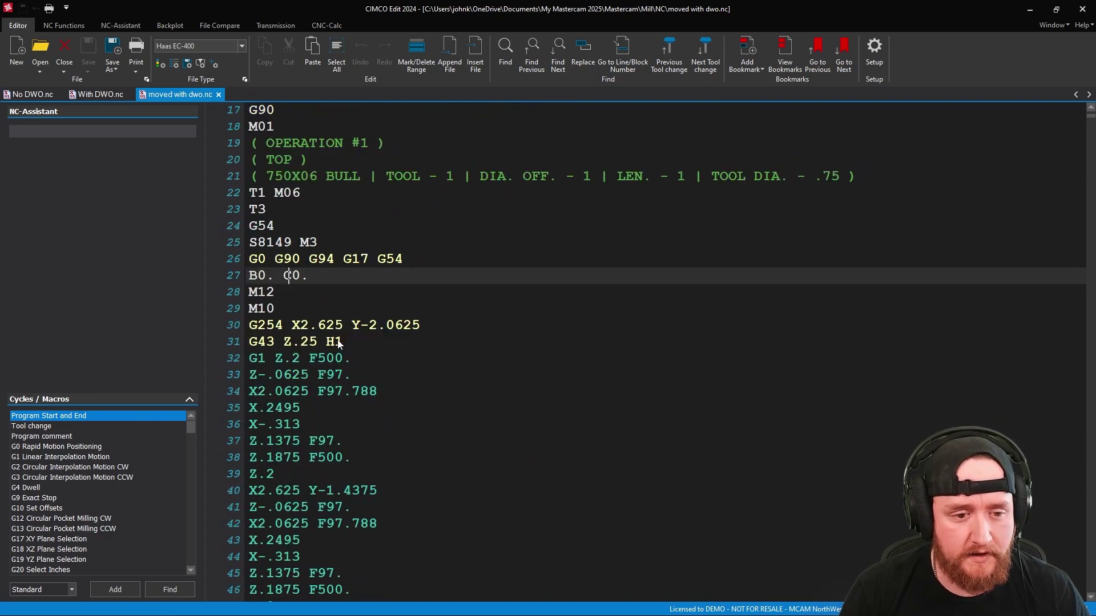
click(271, 330)
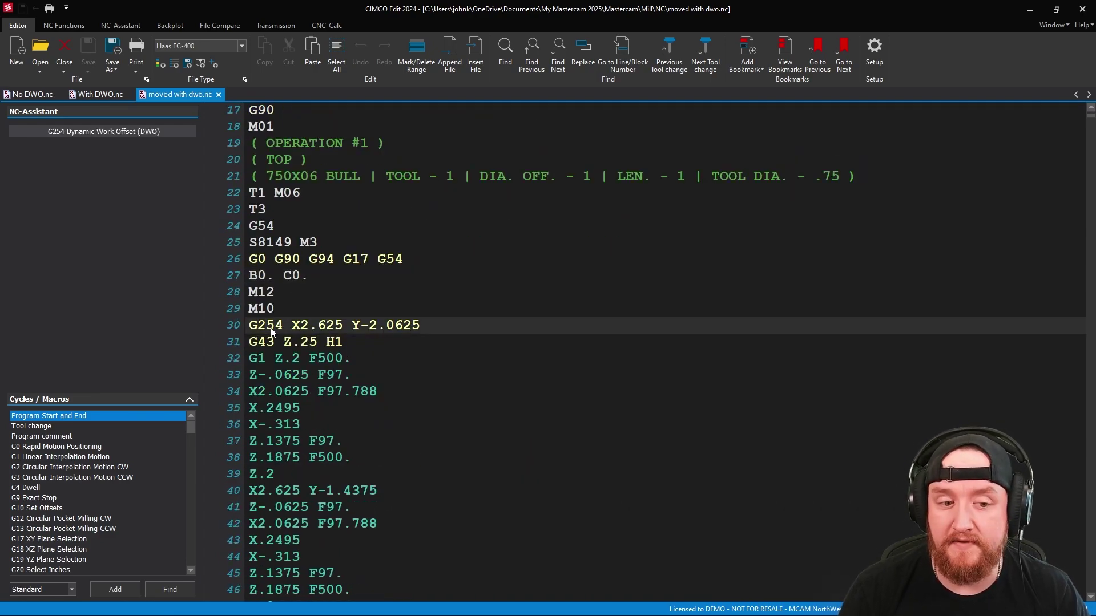
click(307, 329)
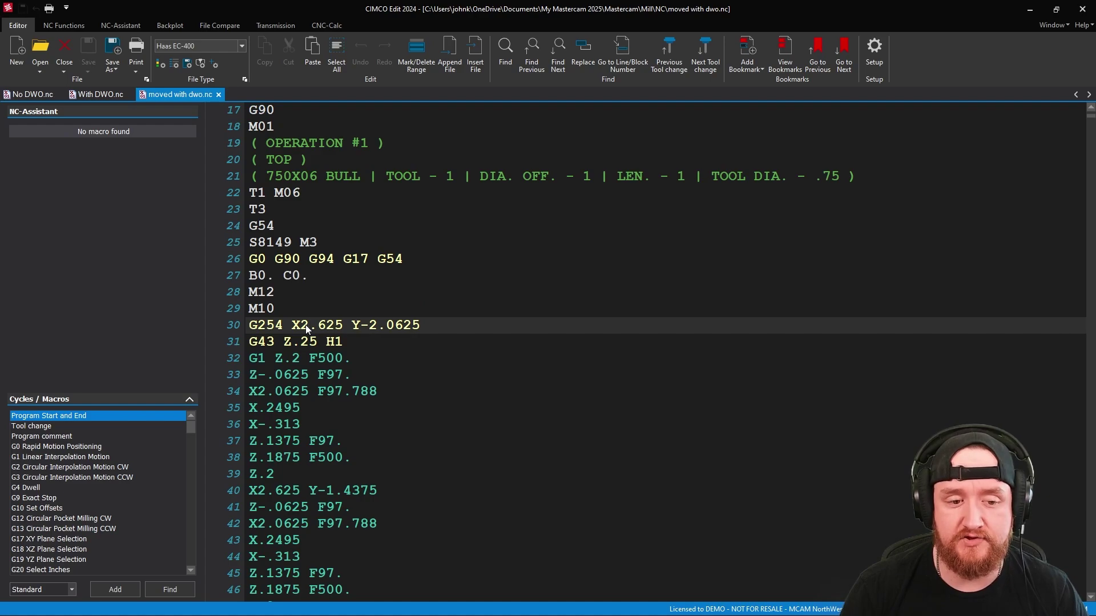
click(309, 344)
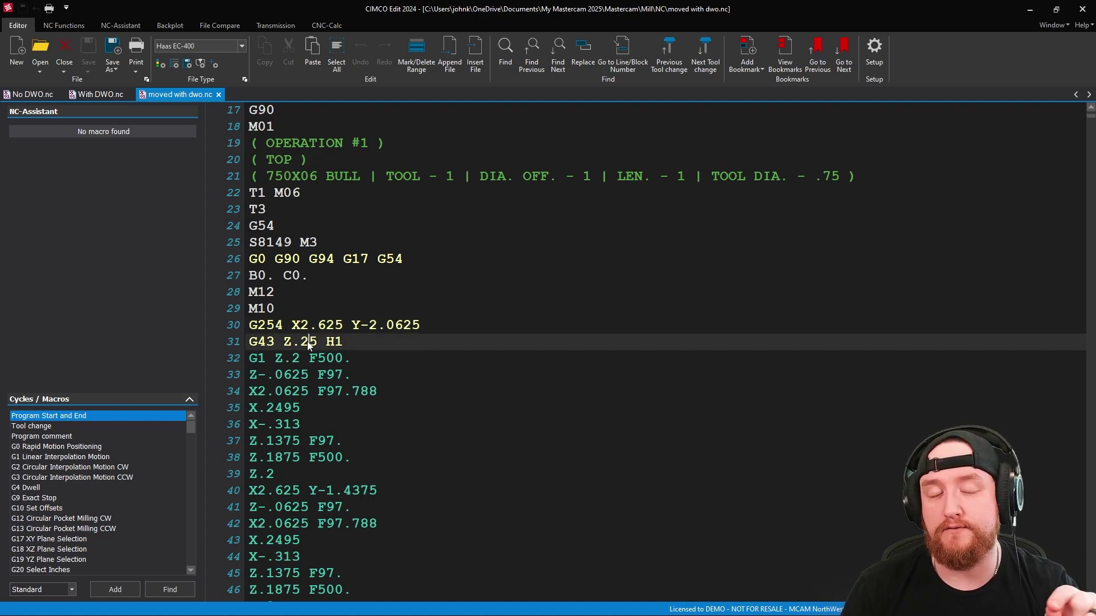
scroll(308, 344, up, 3)
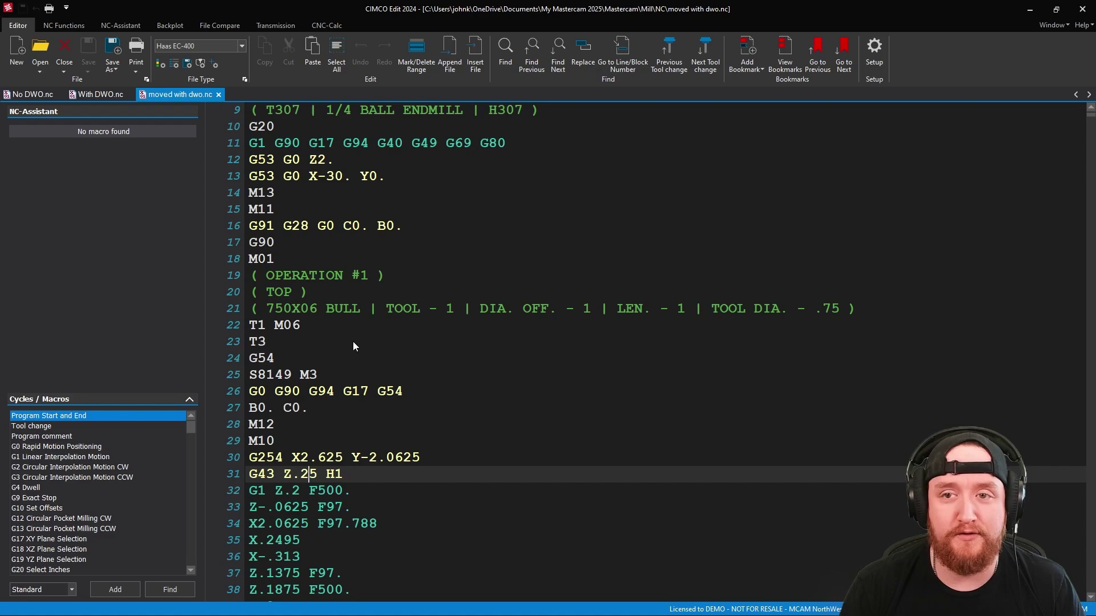
click(1032, 10)
scroll(658, 239, up, 3)
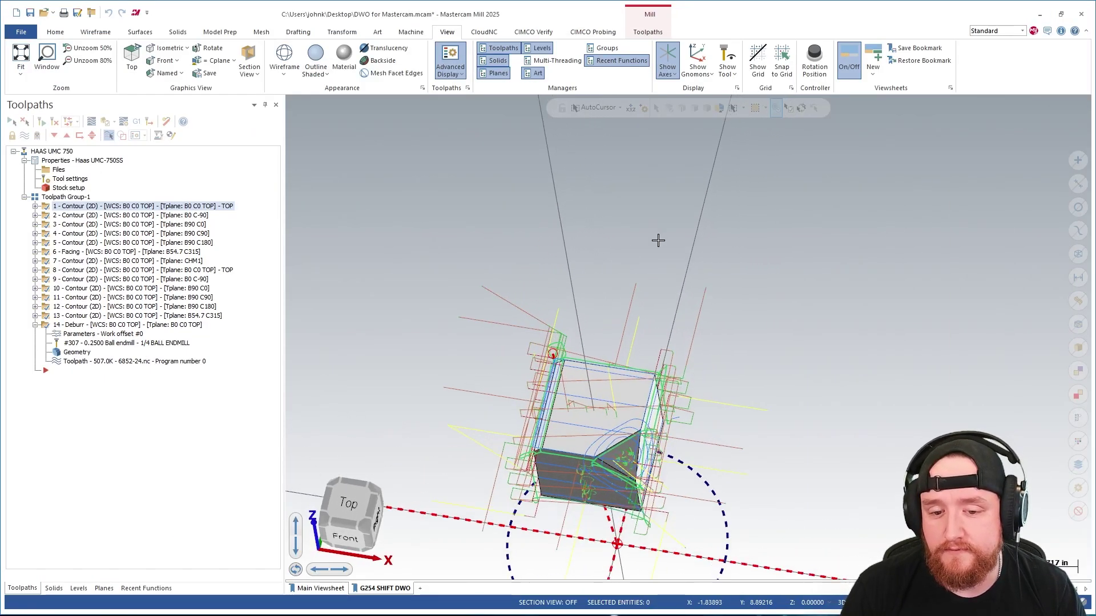
middle_drag(658, 237, 604, 286)
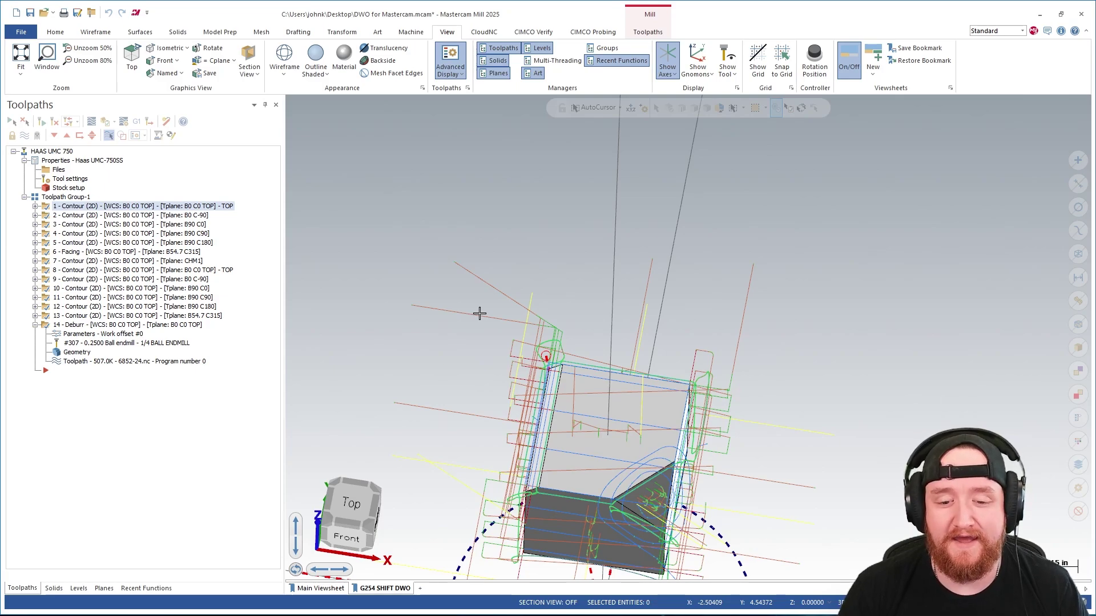
key(alt+7)
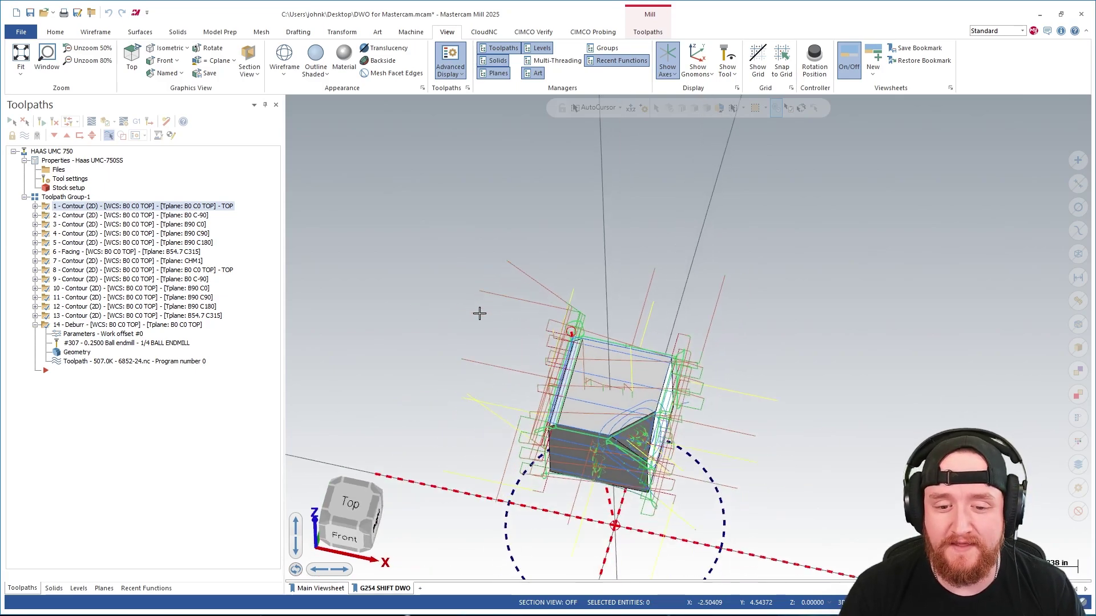